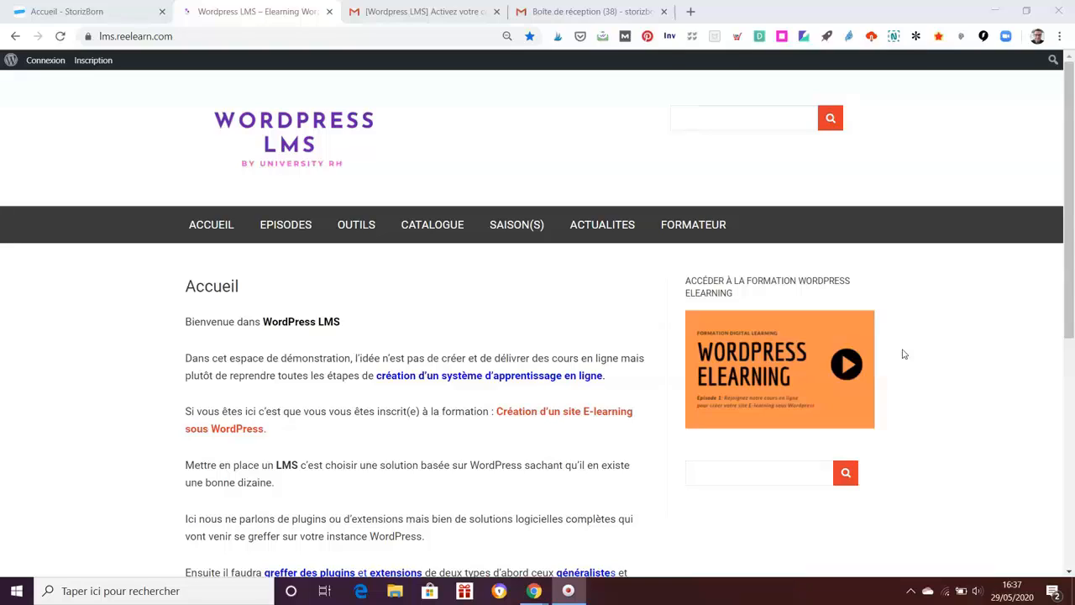
Open the Inscription form and enter the username Formateur1.
left_click(674, 197)
left_click(669, 199)
left_click(93, 61)
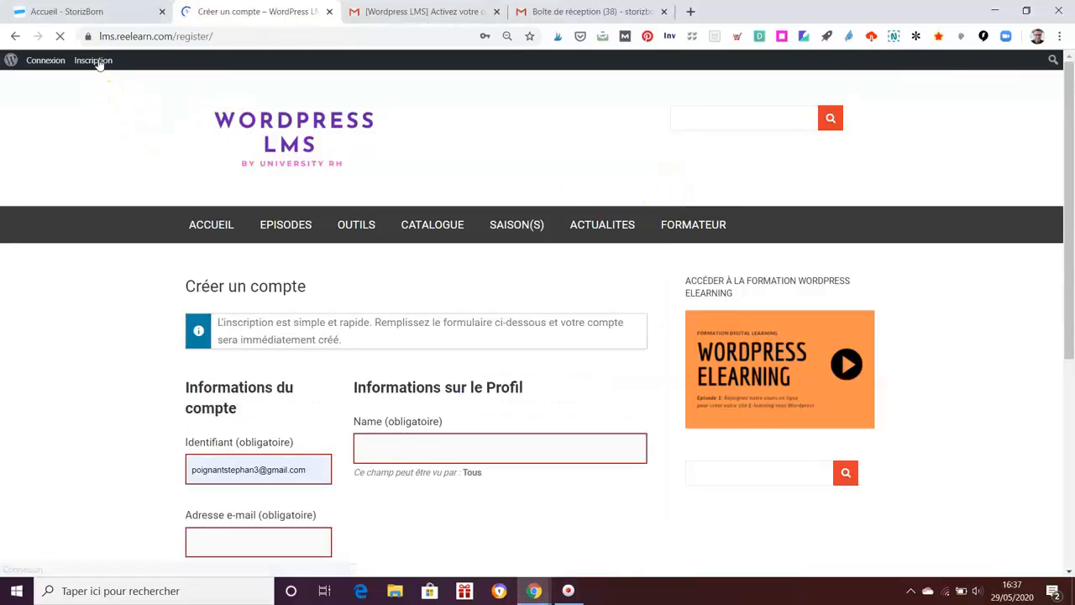
left_click(259, 470)
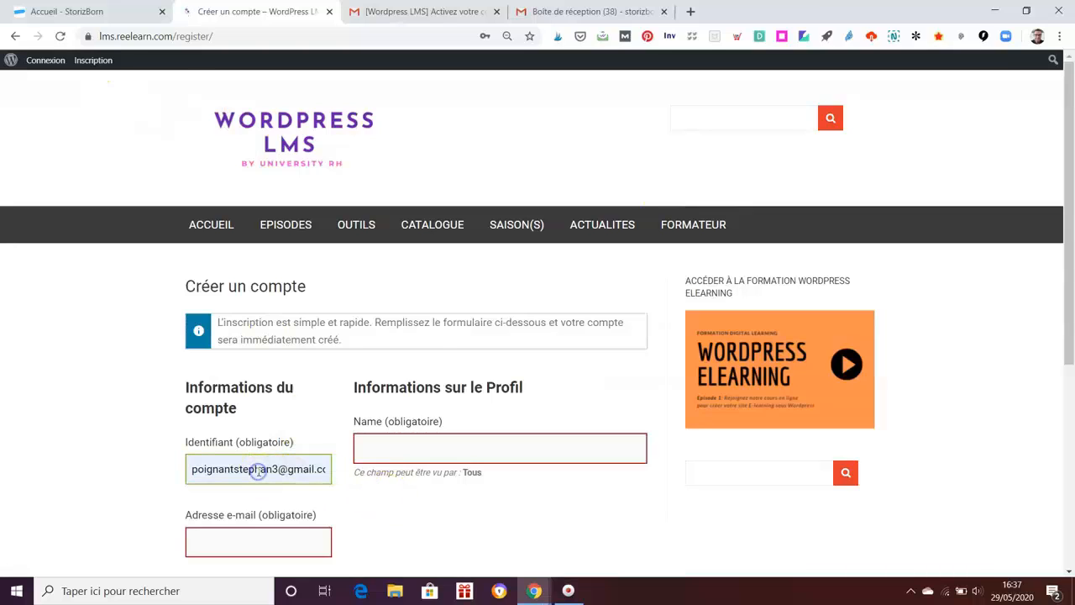
triple_click(259, 471)
type("stori")
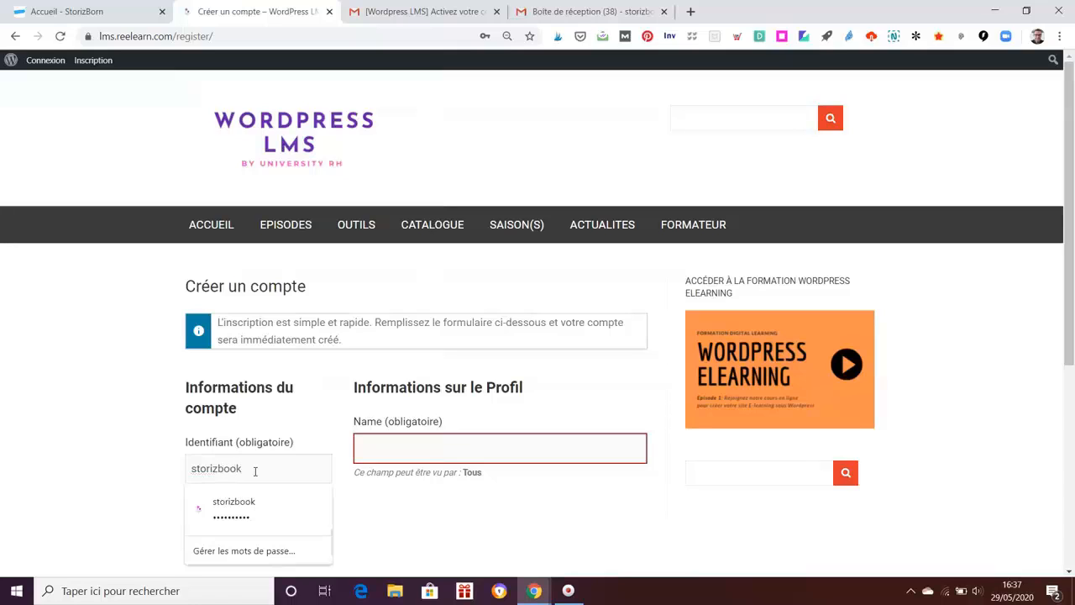
type("zboo")
key("BackSpace")
key("BackSpace")
key("BackSpace")
key("BackSpace")
key("BackSpace")
key("BackSpace")
key("BackSpace")
key("BackSpace")
key("BackSpace")
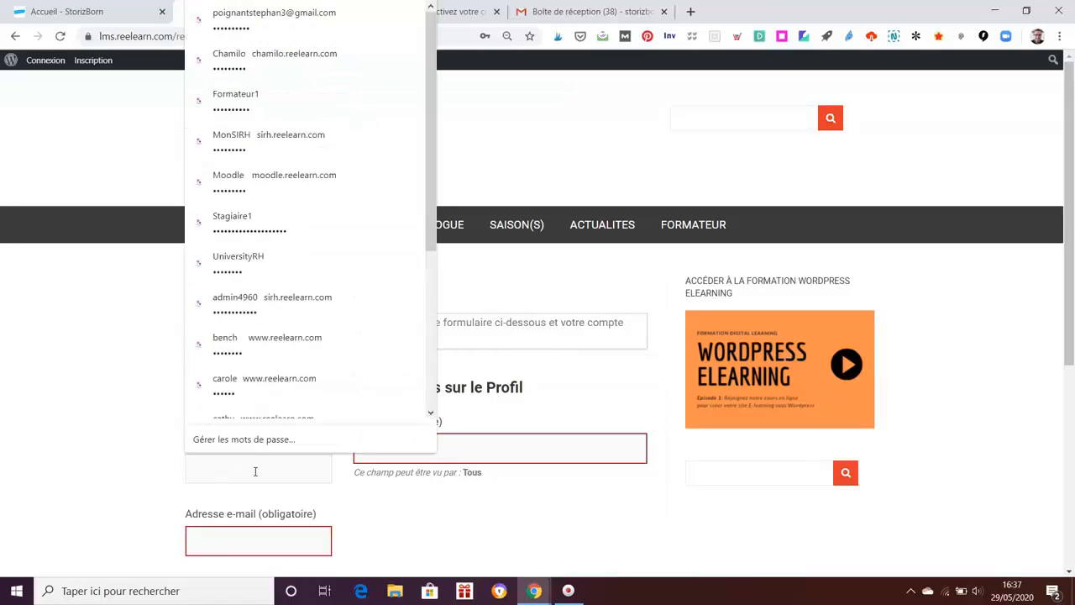
type("Formatey")
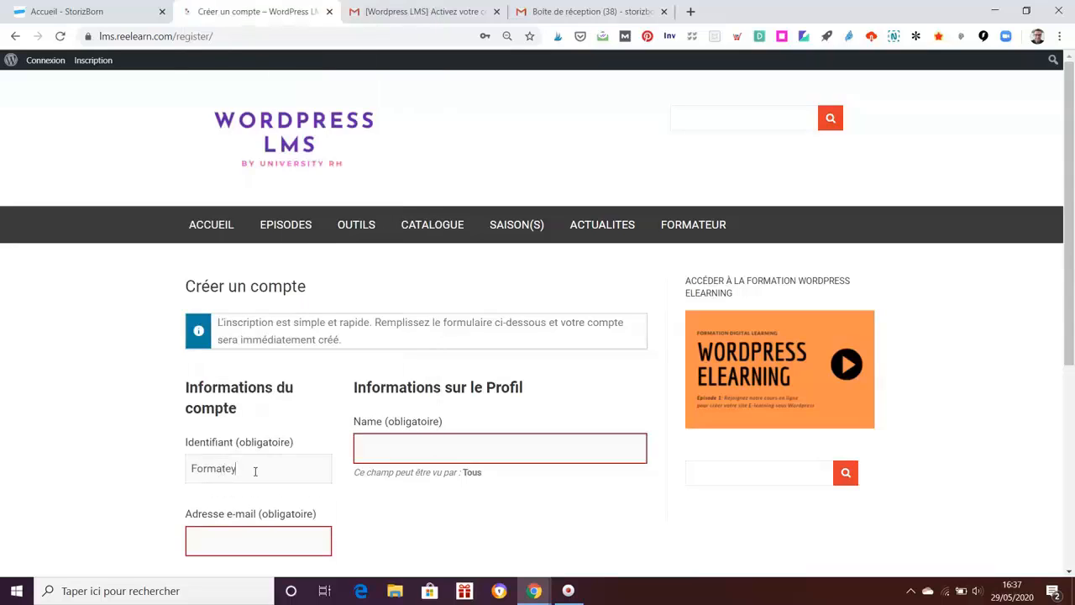
key("BackSpace")
type("ur1")
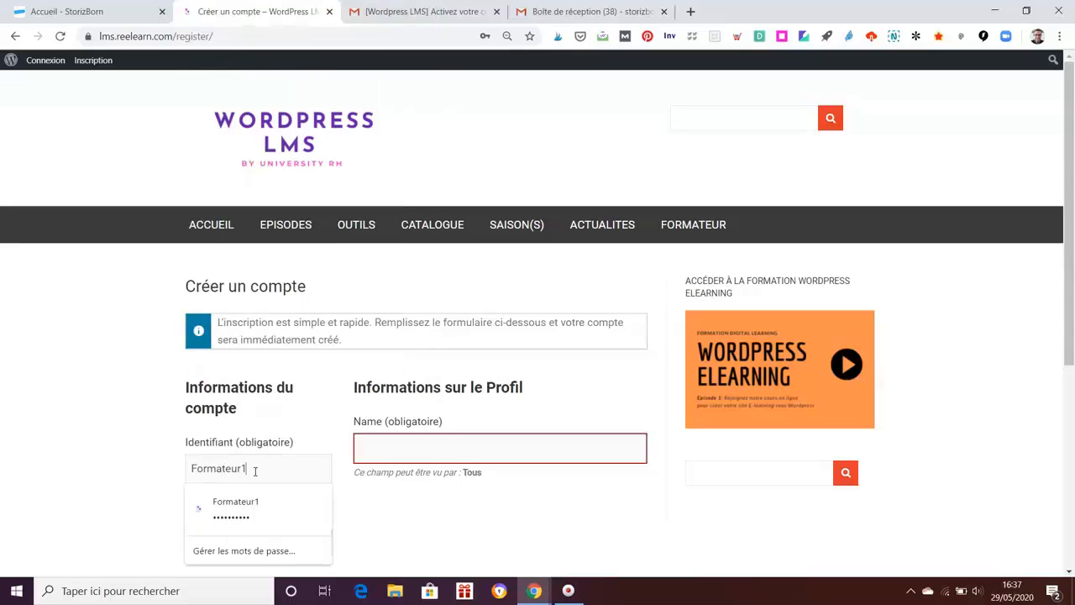
Fill in the Name field and choose the saved e-mail address.
left_click(456, 498)
left_click(435, 452)
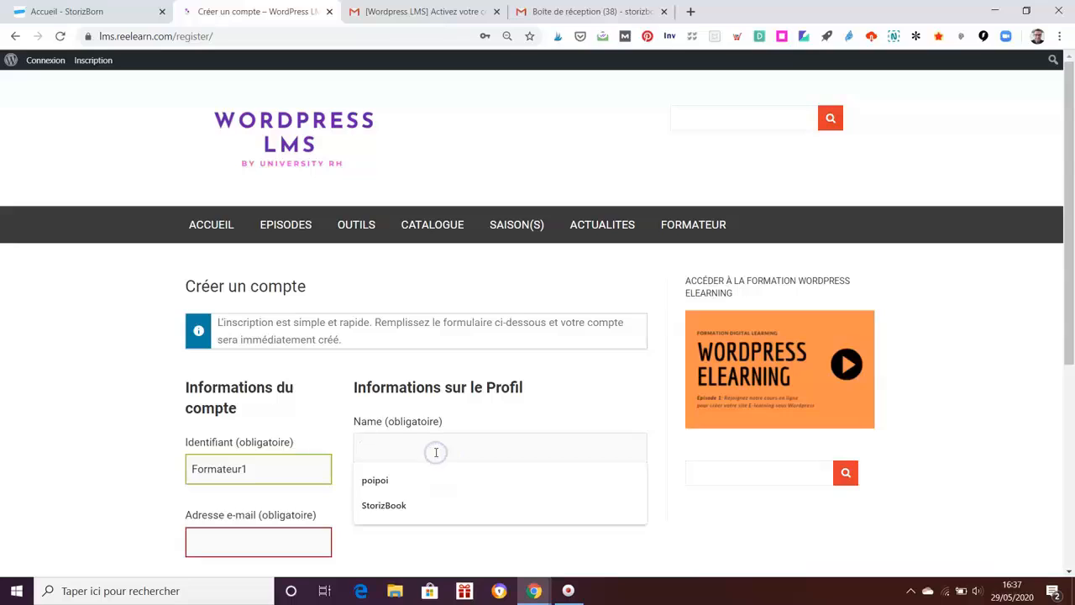
type("Formateur1")
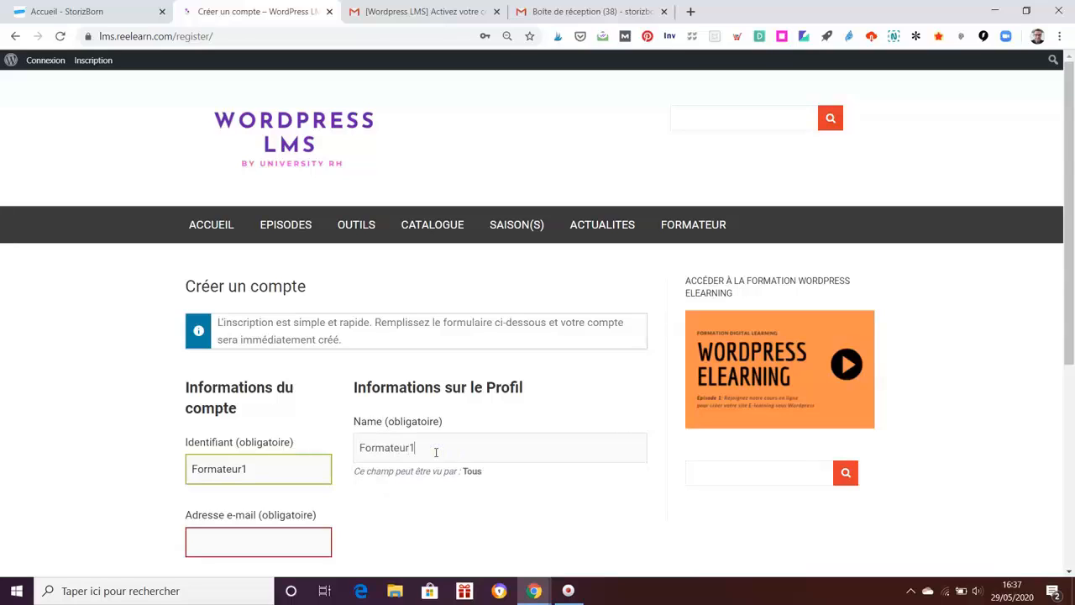
left_click(468, 499)
scroll(468, 498, "down", 1)
left_click(277, 473)
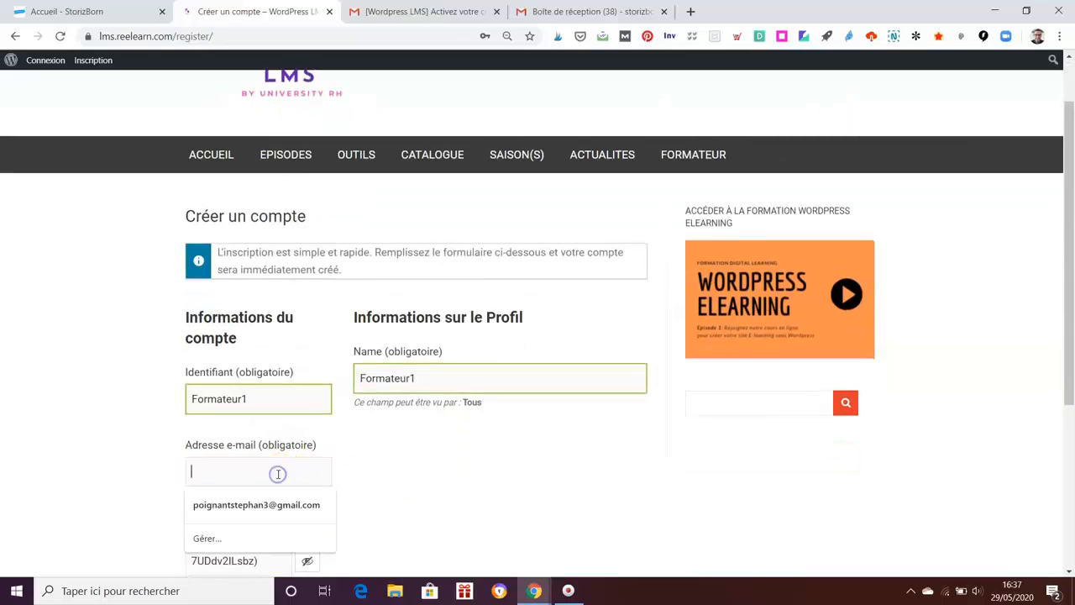
type("st")
left_click(298, 501)
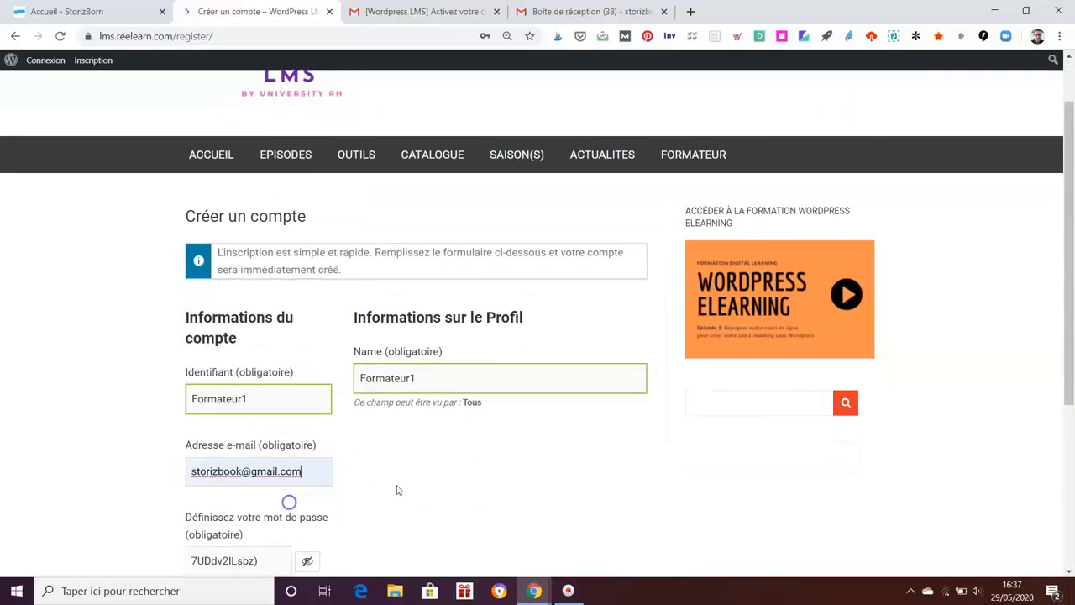
Replace the generated password with a custom password and confirm using a weak password.
scroll(487, 489, "down", 1)
scroll(487, 490, "down", 1)
triple_click(223, 475)
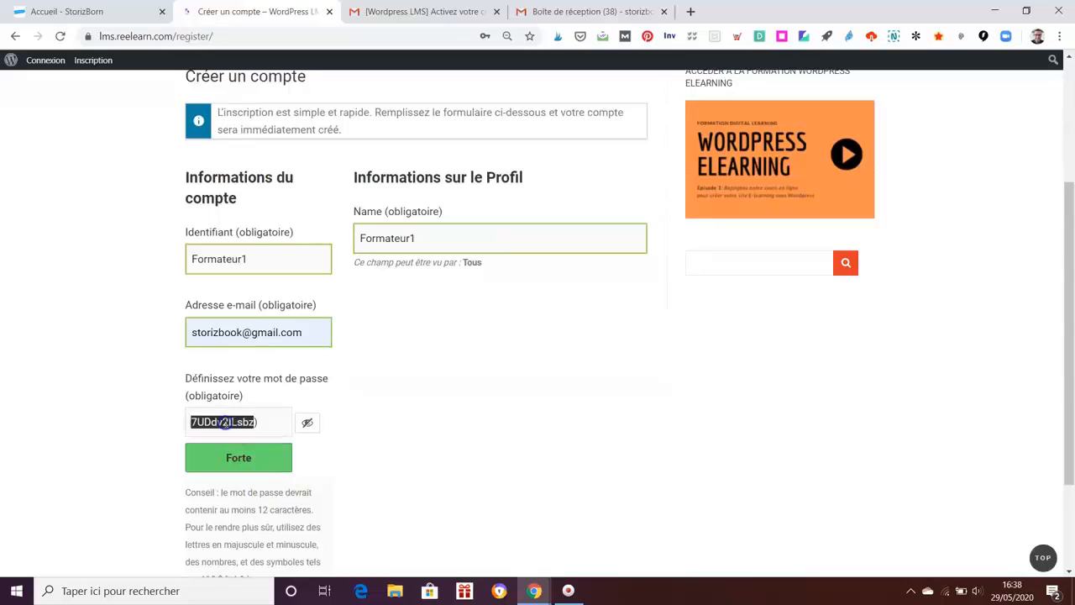
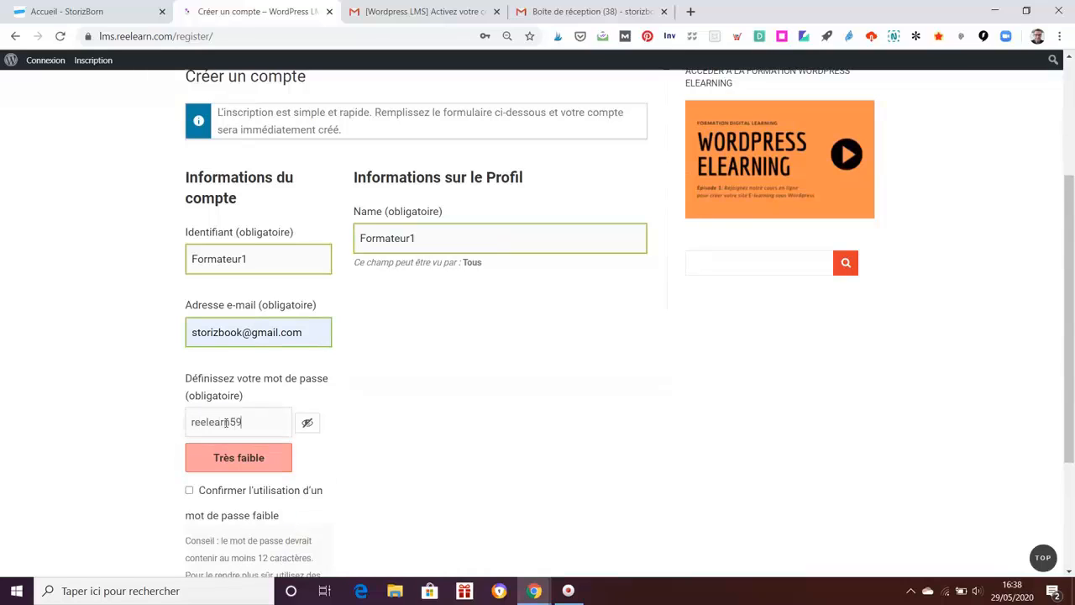
left_click(190, 491)
Tick Confirmer and submit with Terminer l'inscription.
left_click(489, 471)
scroll(492, 461, "down", 2)
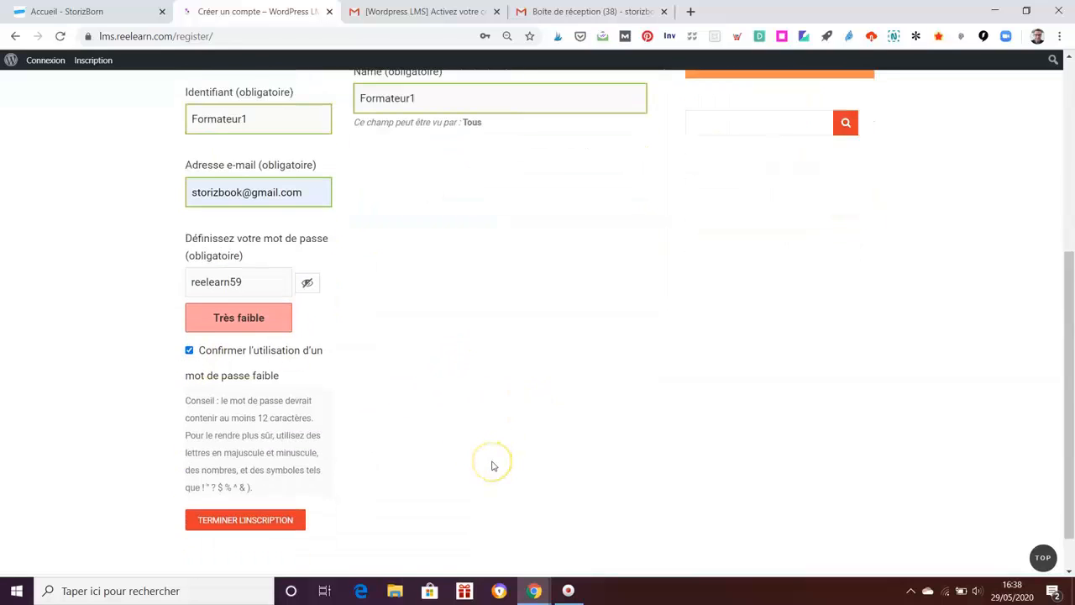
scroll(479, 436, "up", 2)
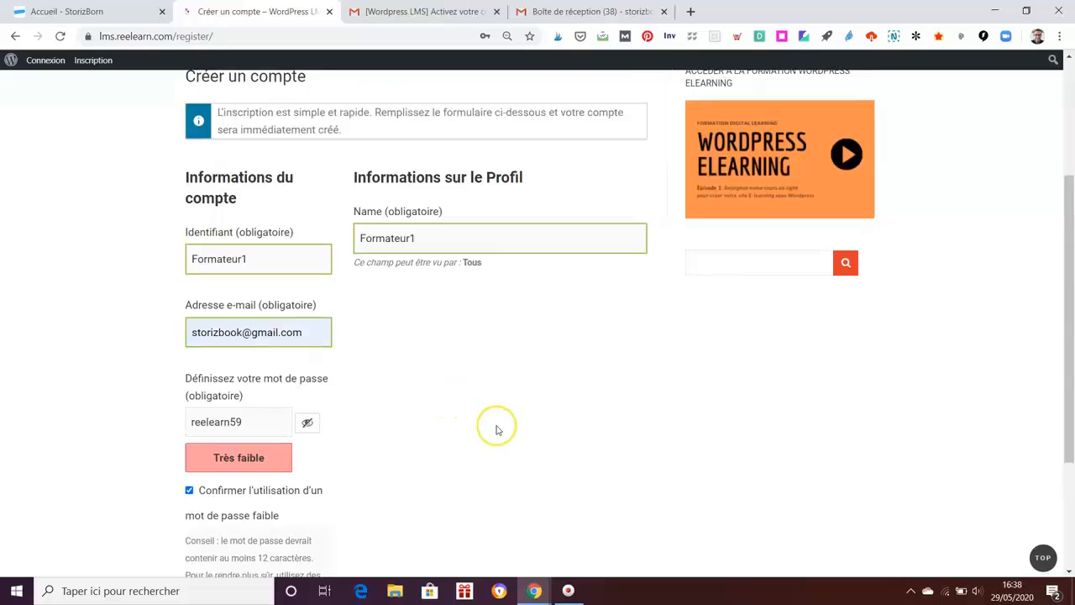
scroll(495, 428, "down", 1)
scroll(495, 434, "down", 2)
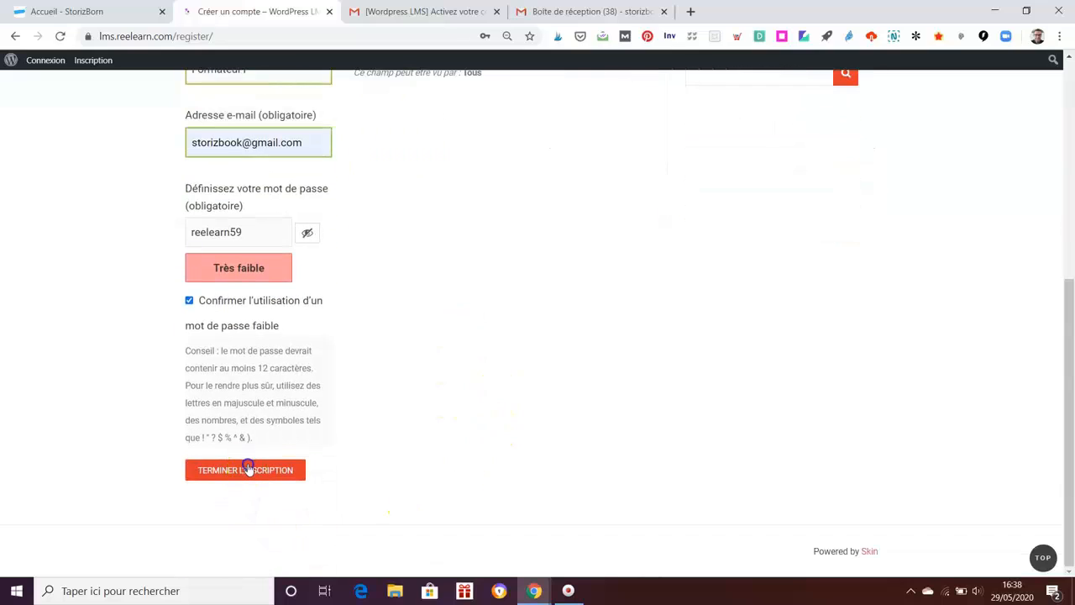
left_click(247, 469)
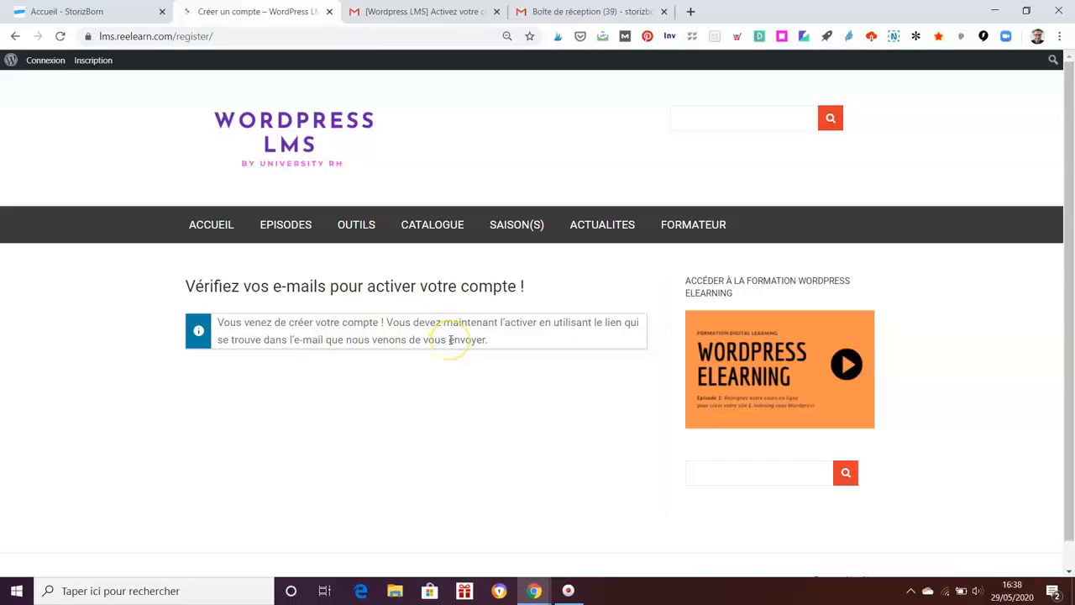
In Gmail, open the '[Wordpress LMS] Activez votre compte' e-mail and follow its activation link.
left_click(587, 12)
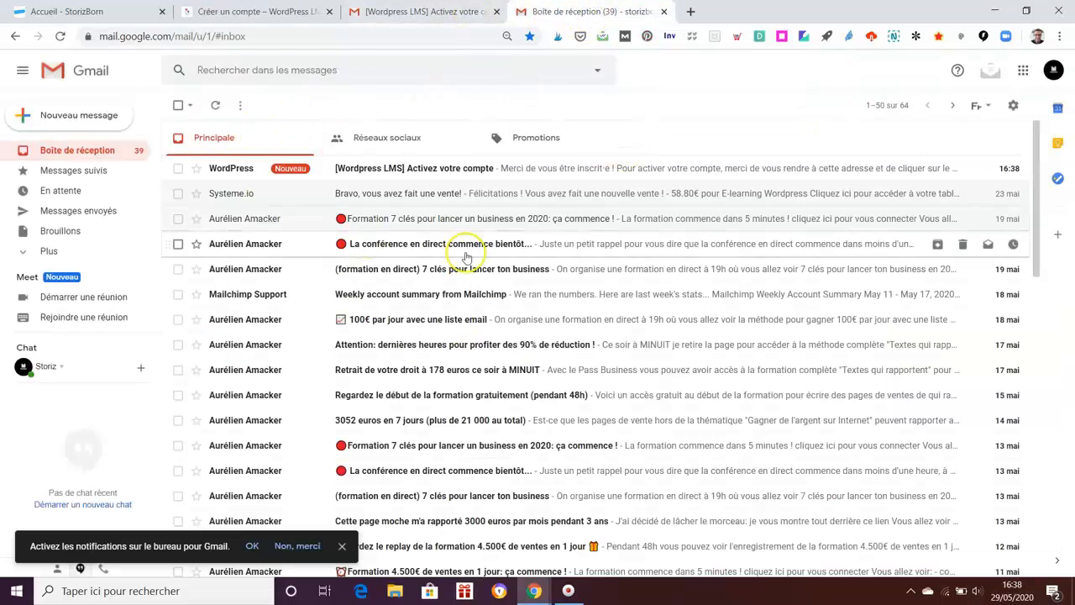
left_click(456, 168)
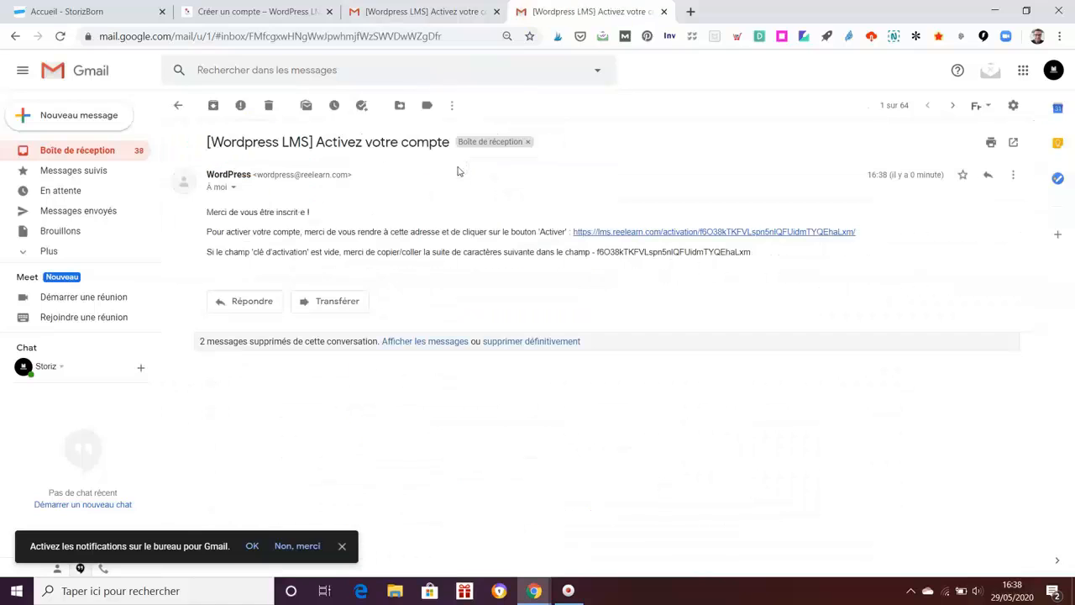
left_click(735, 231)
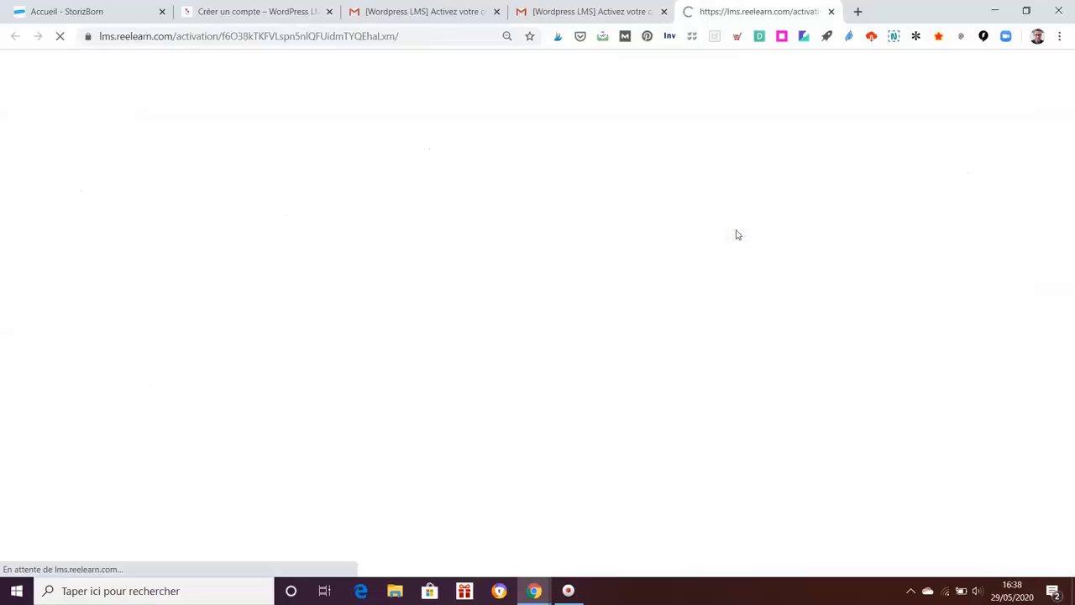
From the activation page, log in as Formateur1 with the saved password and Se souvenir de moi ticked.
left_click(259, 12)
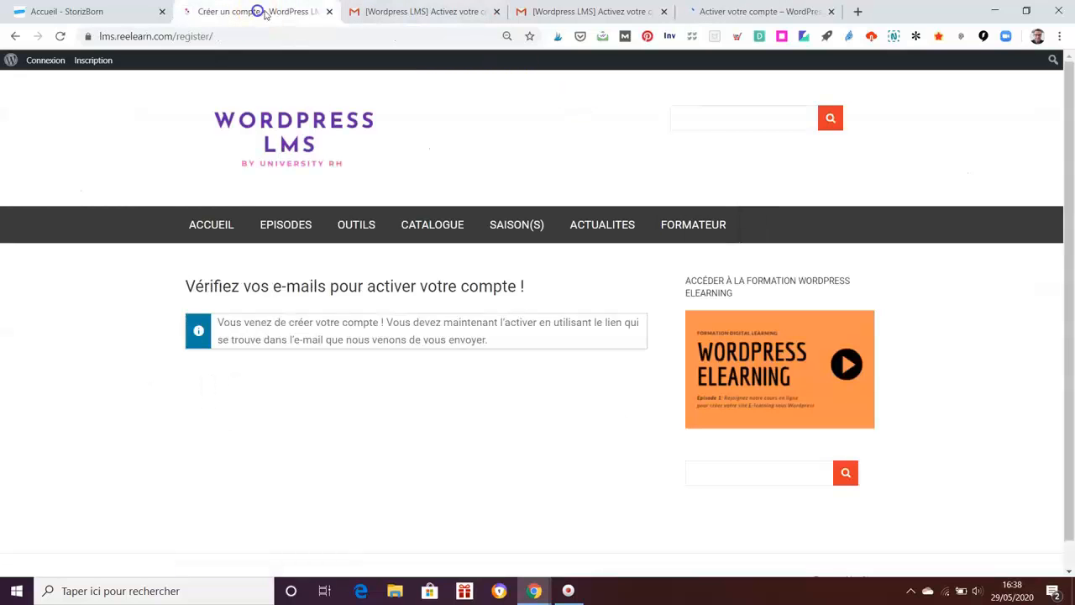
left_click(331, 13)
left_click(571, 11)
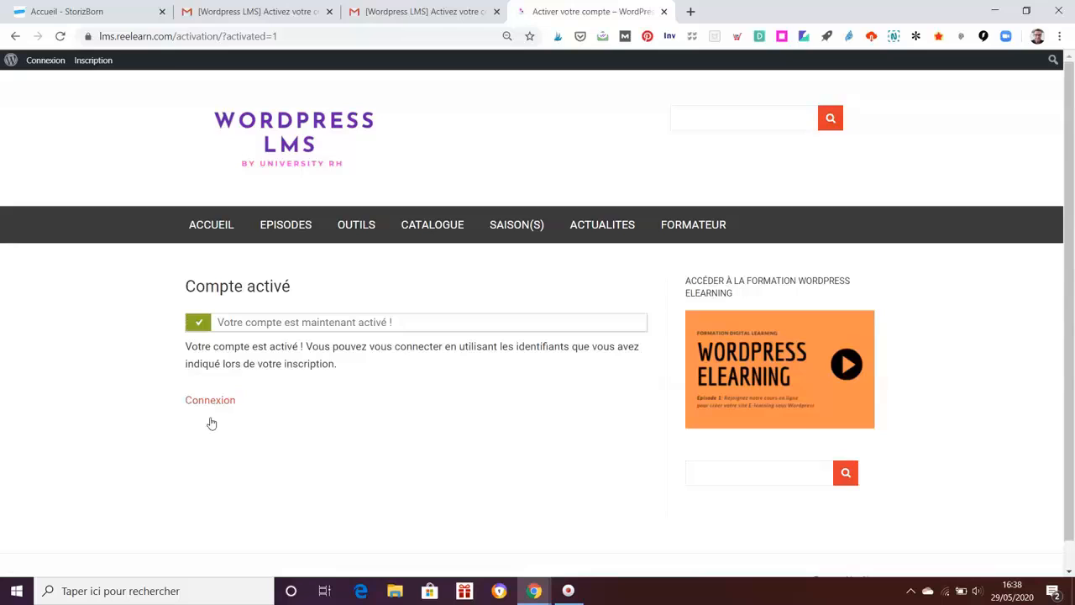
left_click(210, 400)
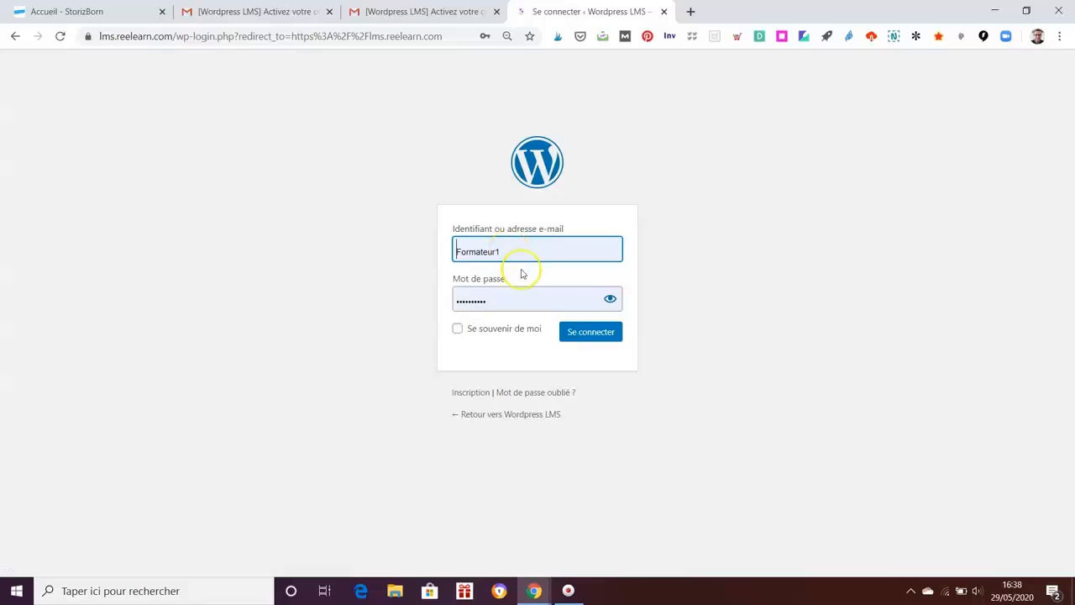
left_click(610, 299)
left_click(457, 328)
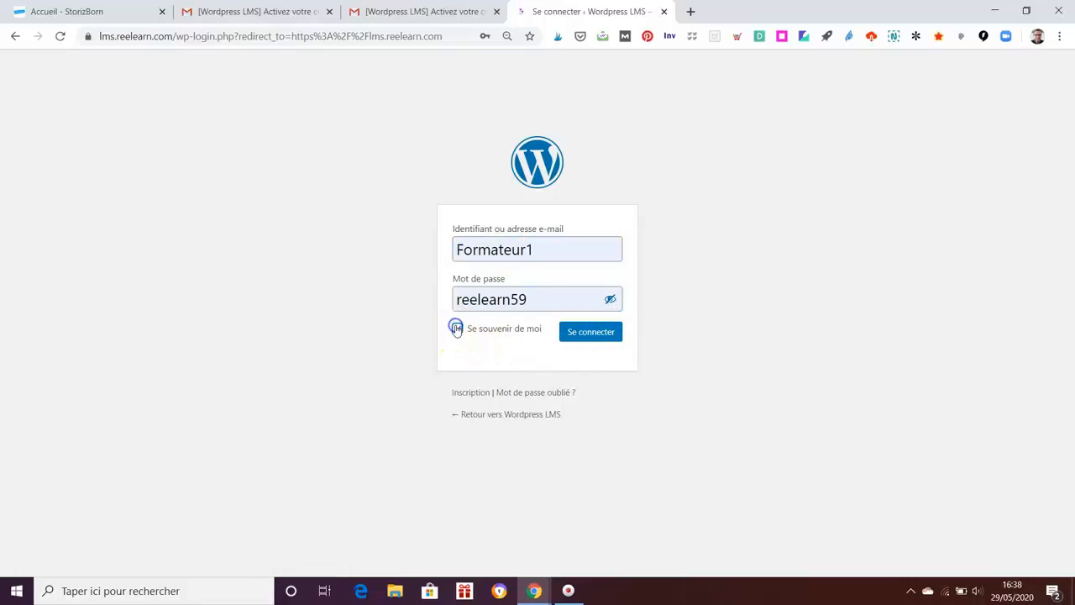
left_click(587, 334)
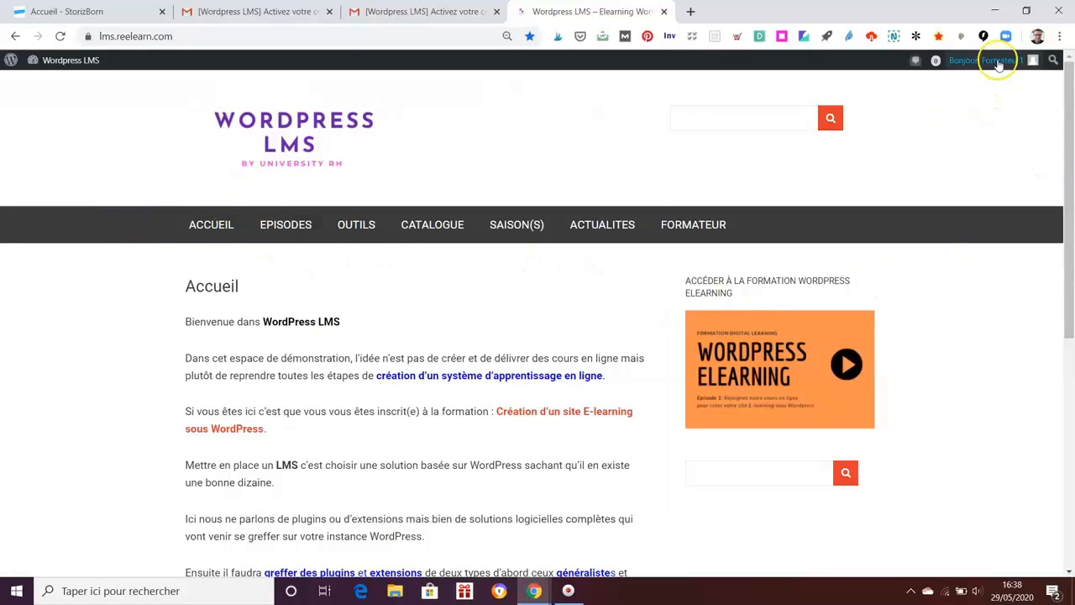
Send the devenir-formateur form with a phone number and 'Je souhaite devenir formateur', then return to Accueil.
mouse_move(997, 66)
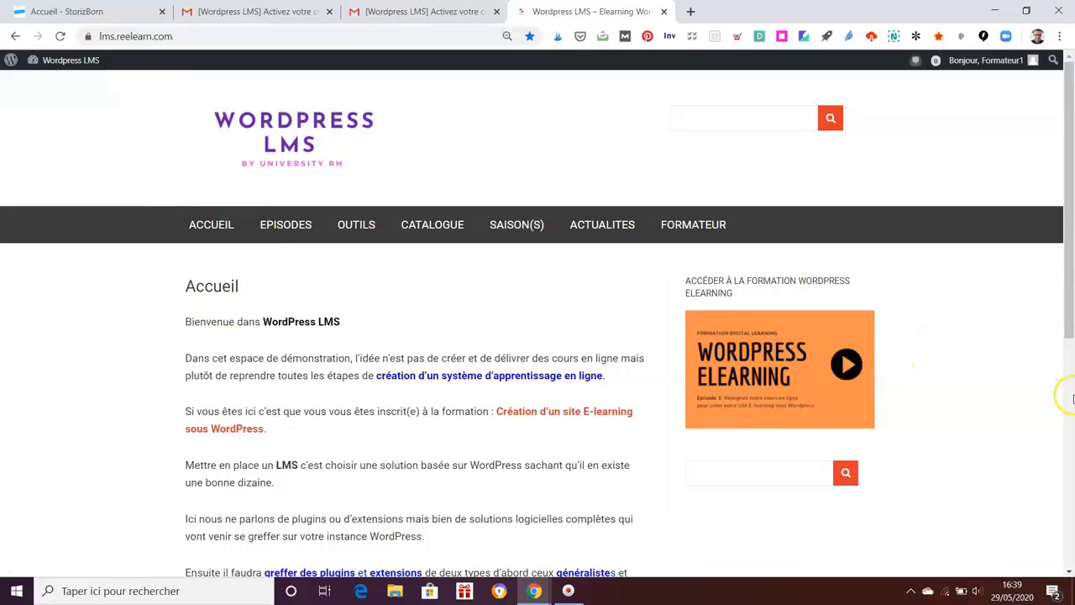
left_click(701, 228)
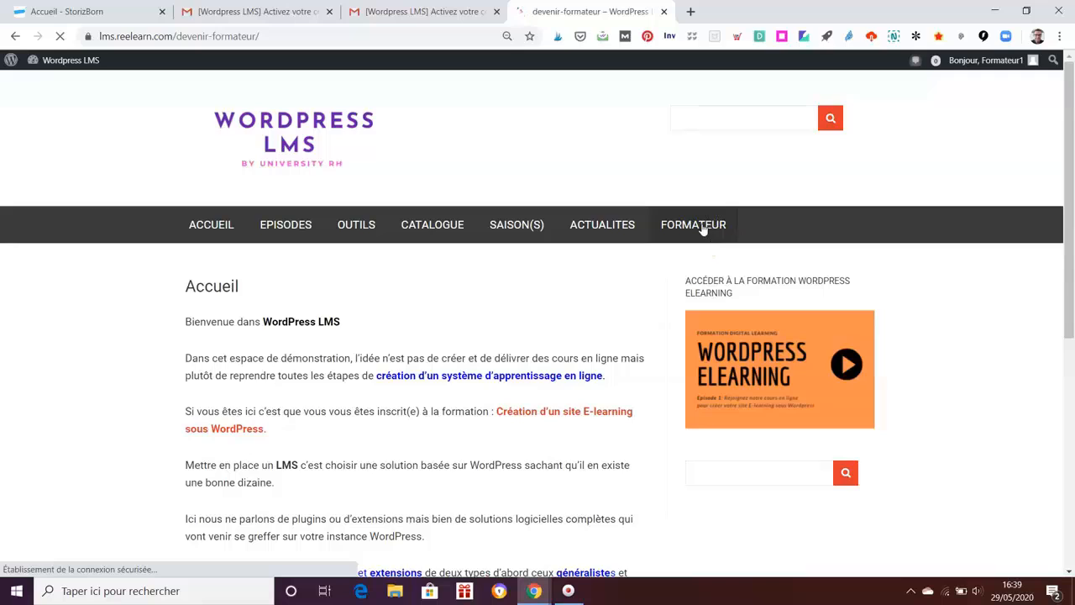
scroll(996, 412, "down", 3)
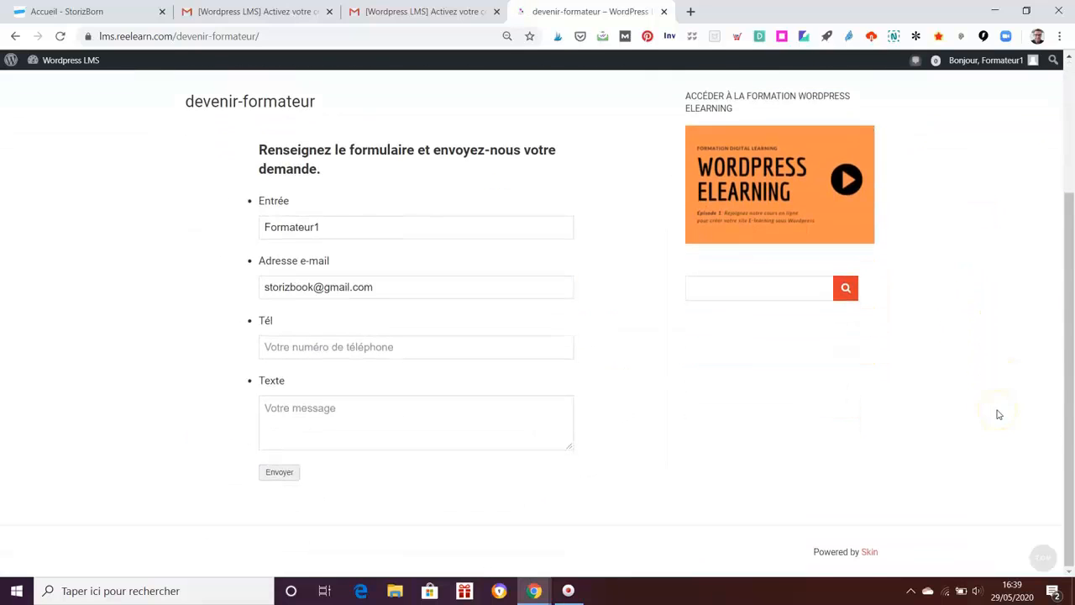
left_click(379, 345)
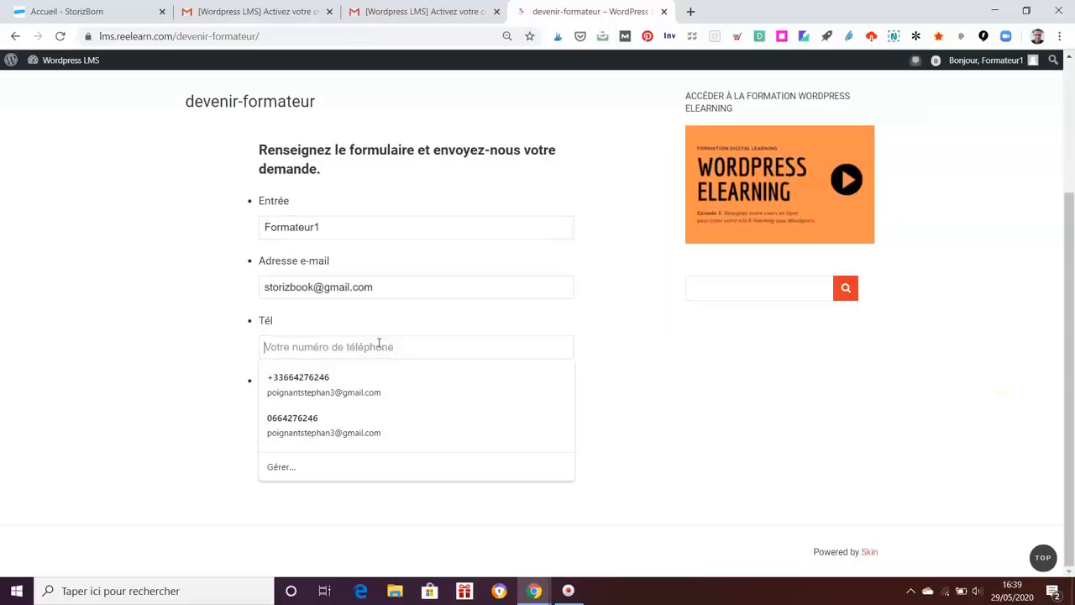
type("0606060606")
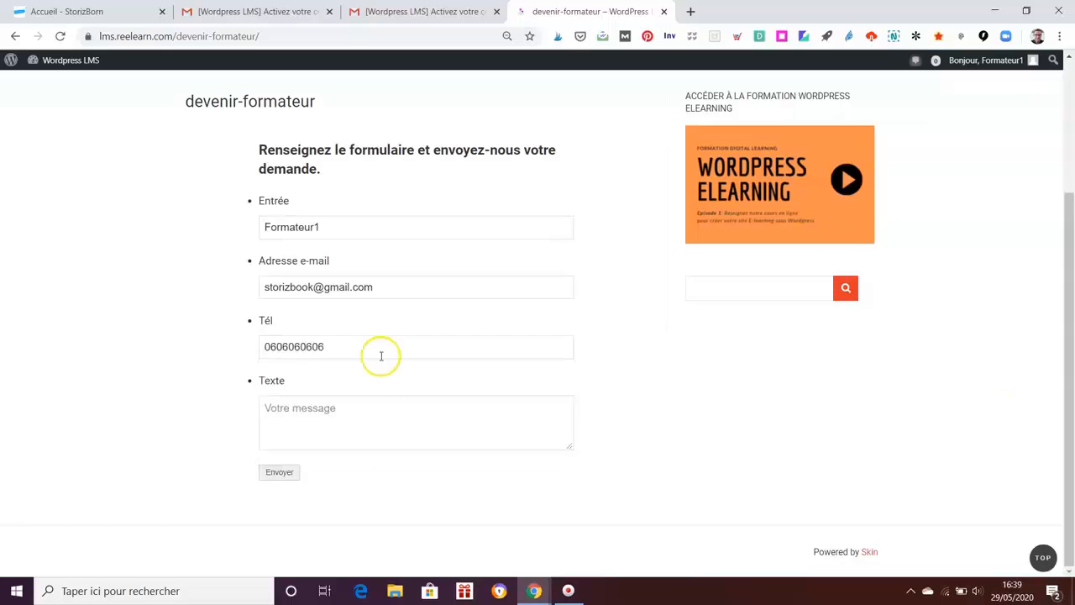
left_click(371, 413)
type("Je souhaite devenir formateur")
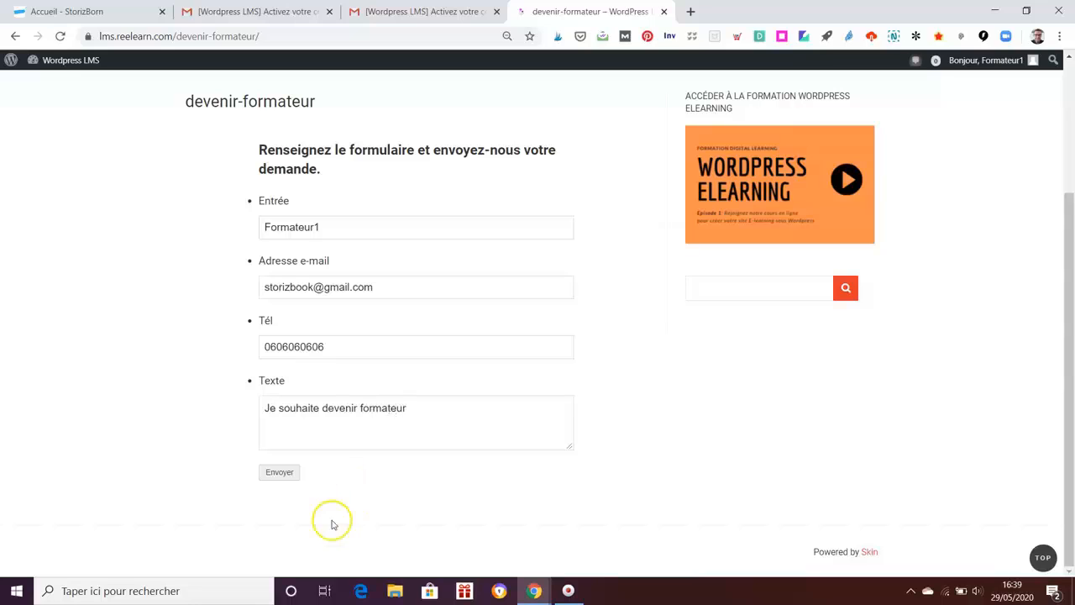
left_click(284, 476)
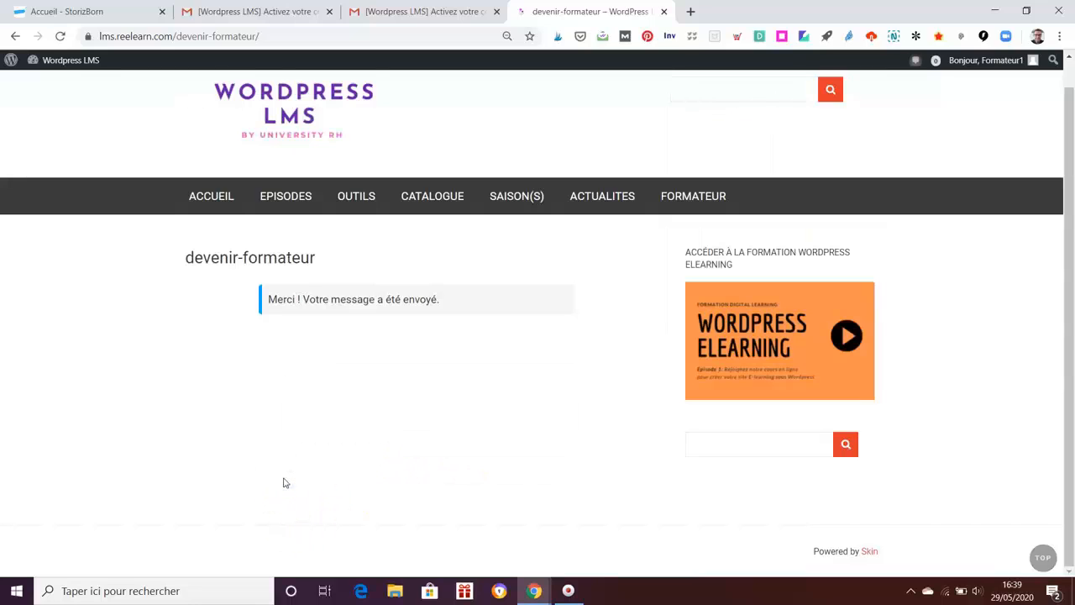
left_click(214, 197)
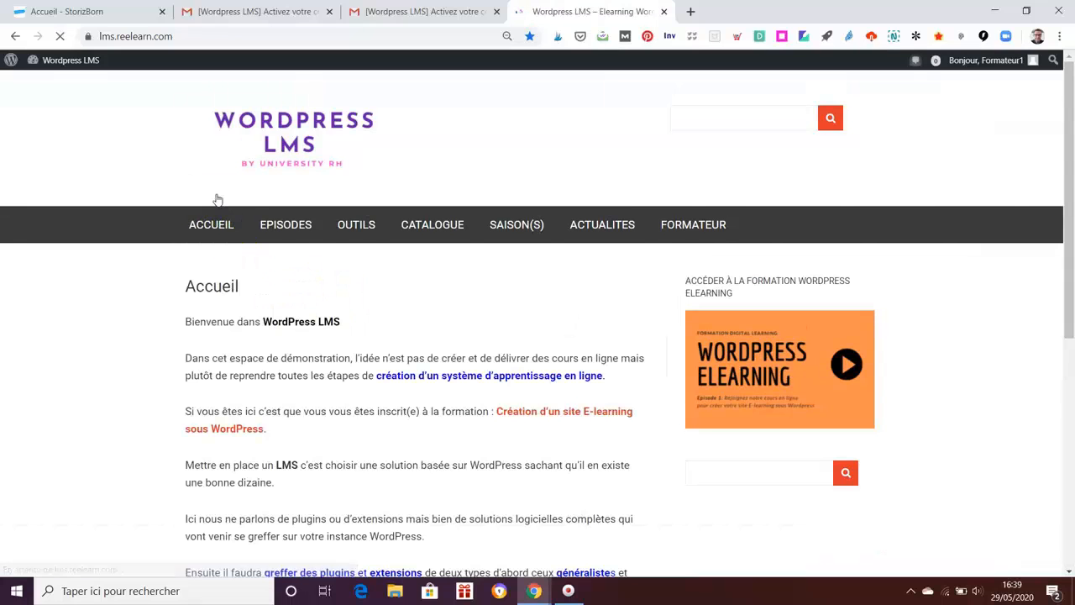
Switch Gmail to the administrator account's inbox, showing the Demander à devenir formateur e-mail.
left_click(262, 10)
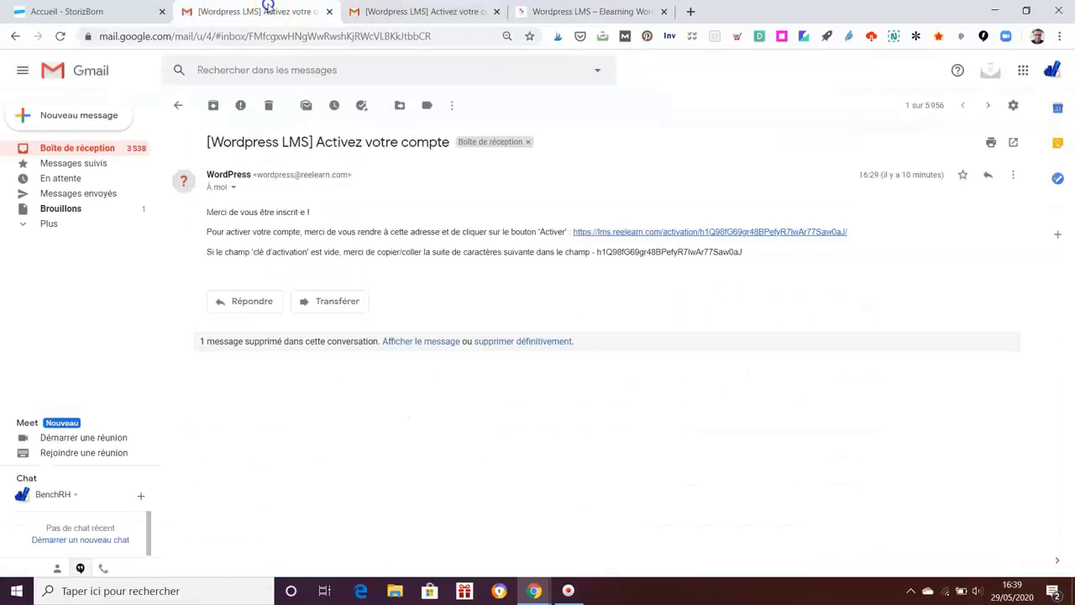
left_click(96, 148)
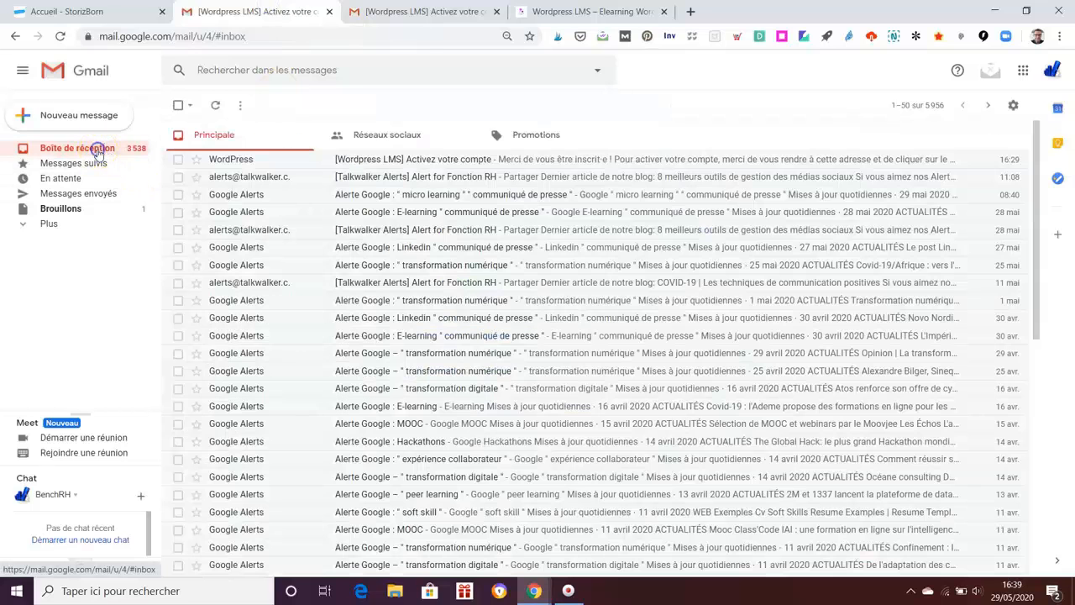
left_click(407, 13)
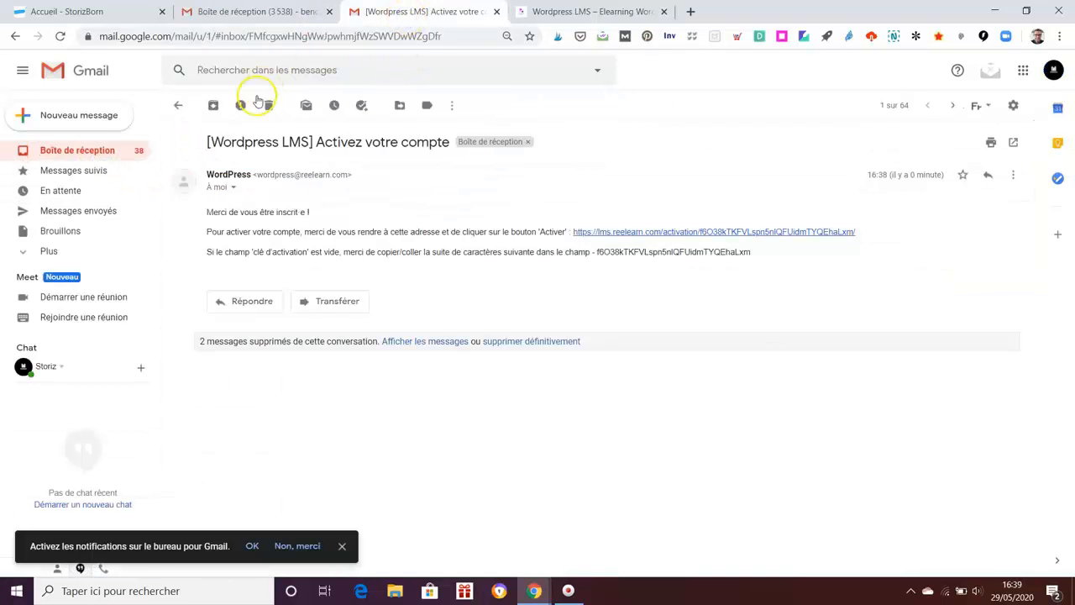
left_click(105, 150)
left_click(237, 13)
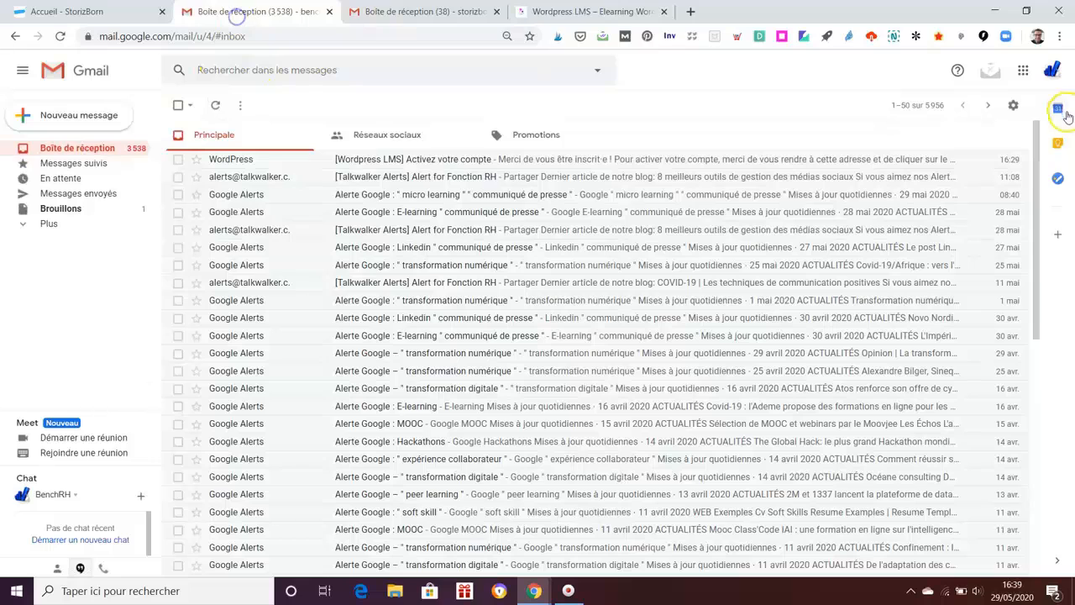
left_click(1052, 70)
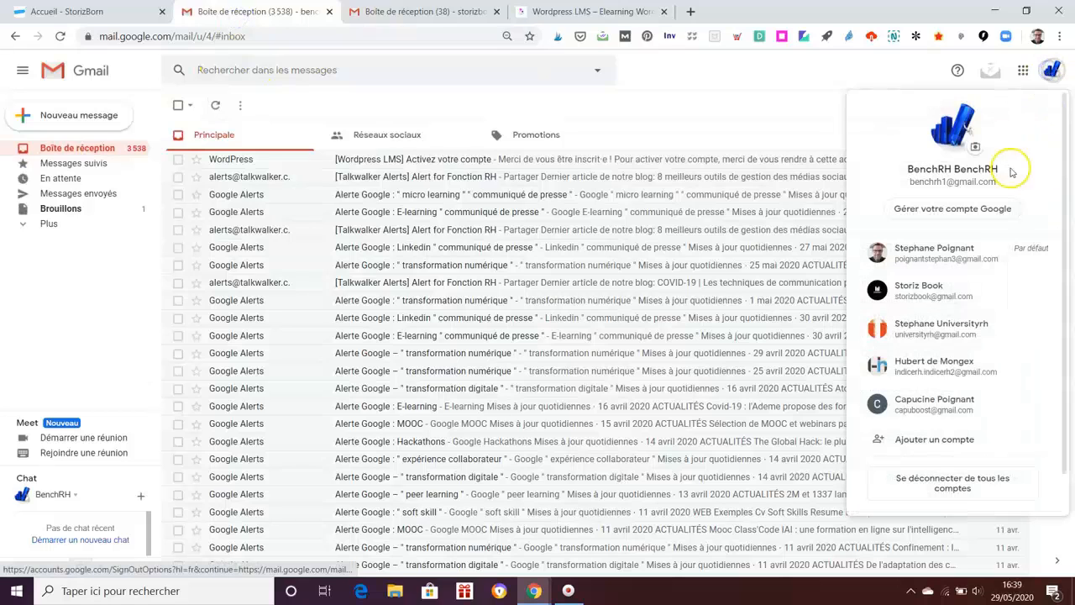
left_click(947, 249)
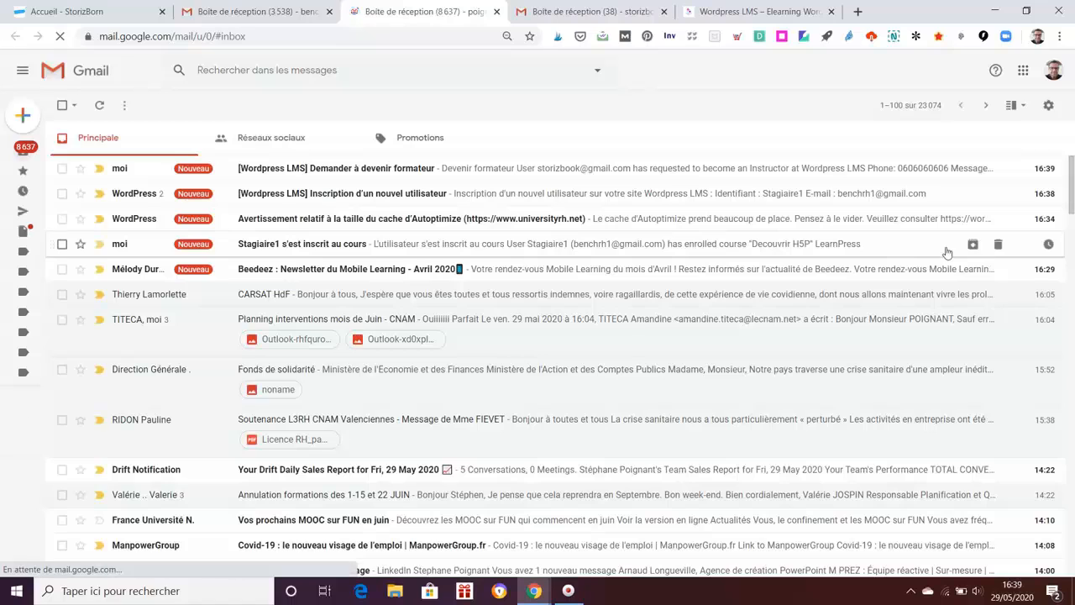
Open the Demander à devenir formateur e-mail and use its Accept link, which reports insufficient rights.
left_click(423, 168)
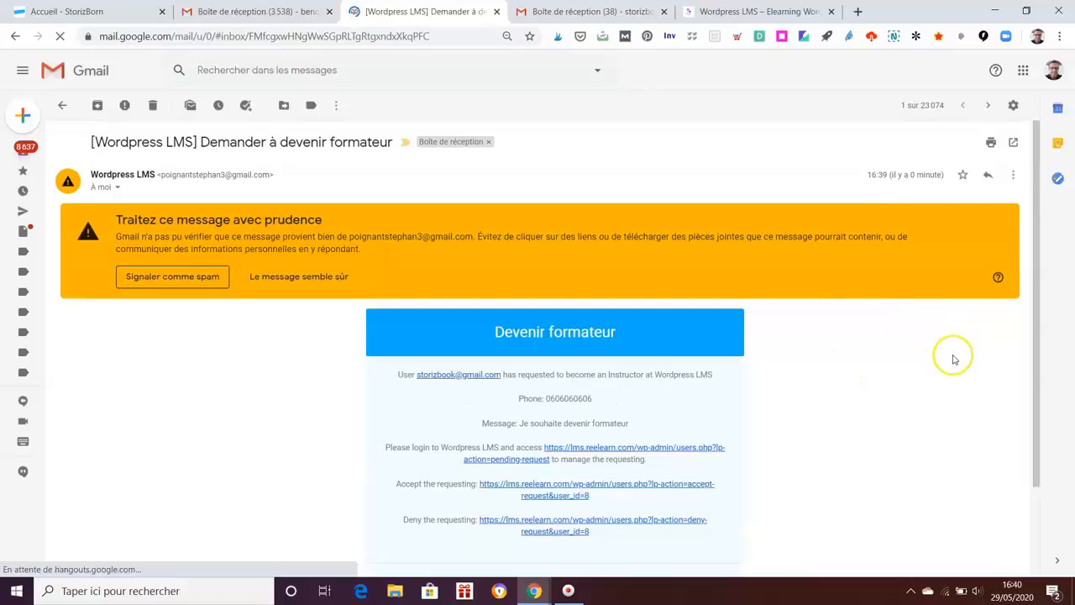
scroll(952, 359, "down", 1)
scroll(763, 324, "up", 1)
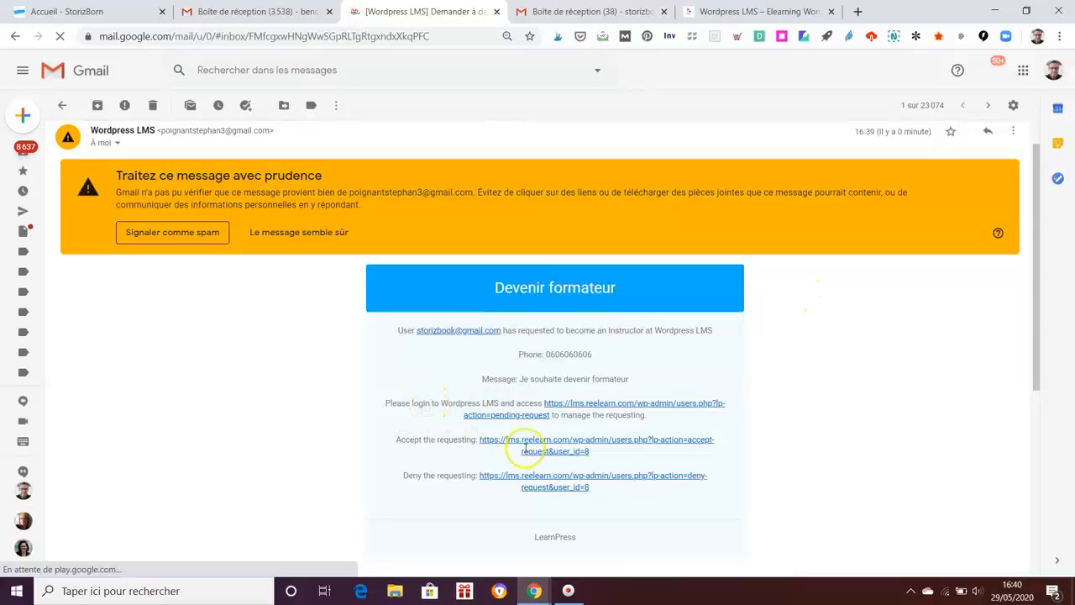
left_click(570, 445)
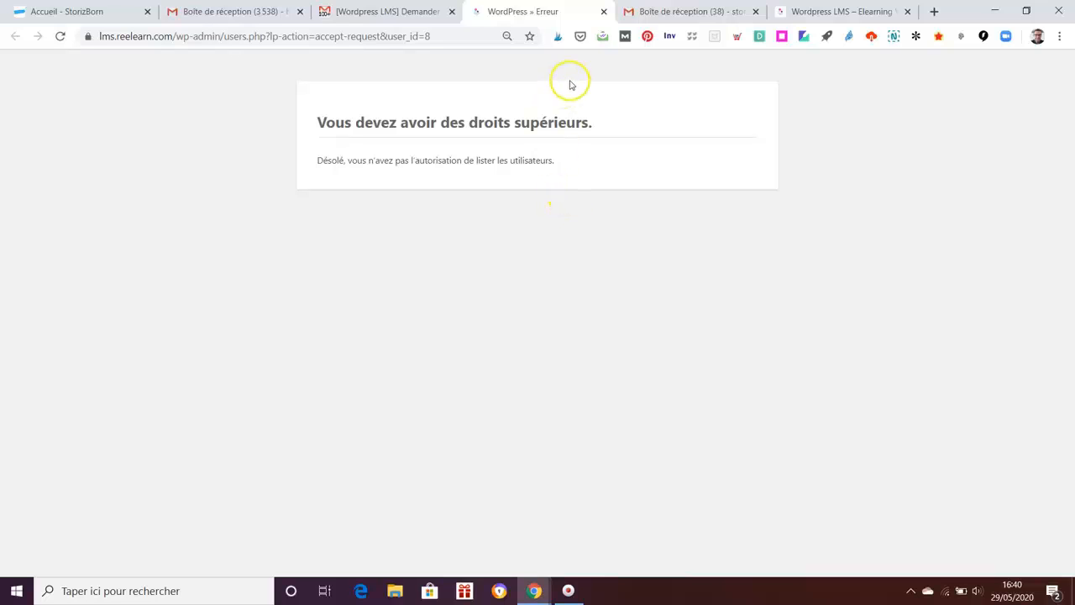
Close the error page and log Formateur1 out of the WordPress LMS site.
left_click(603, 11)
left_click(626, 12)
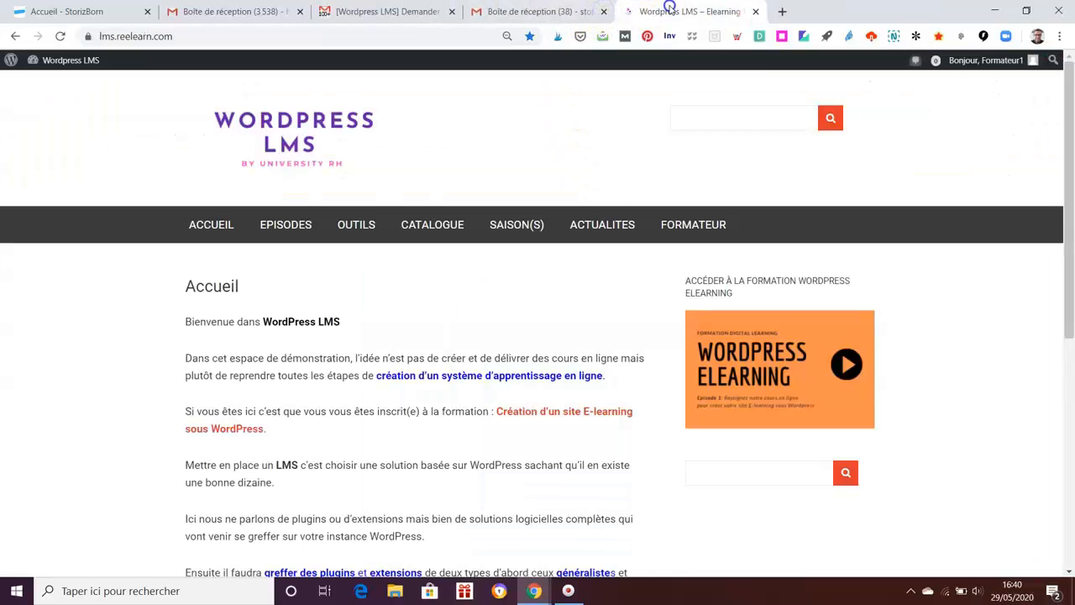
mouse_move(988, 66)
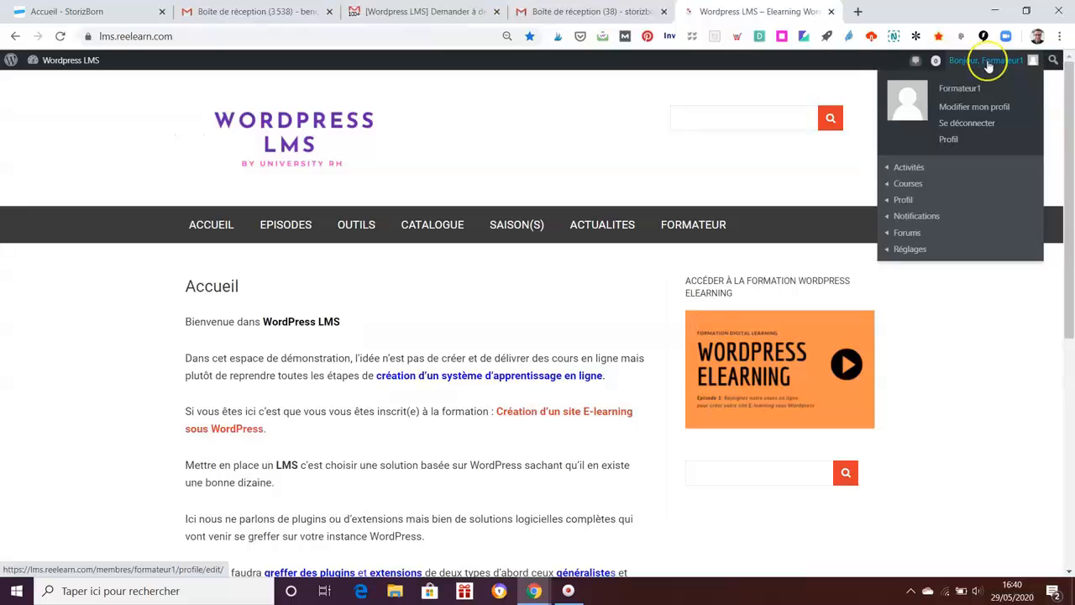
left_click(984, 126)
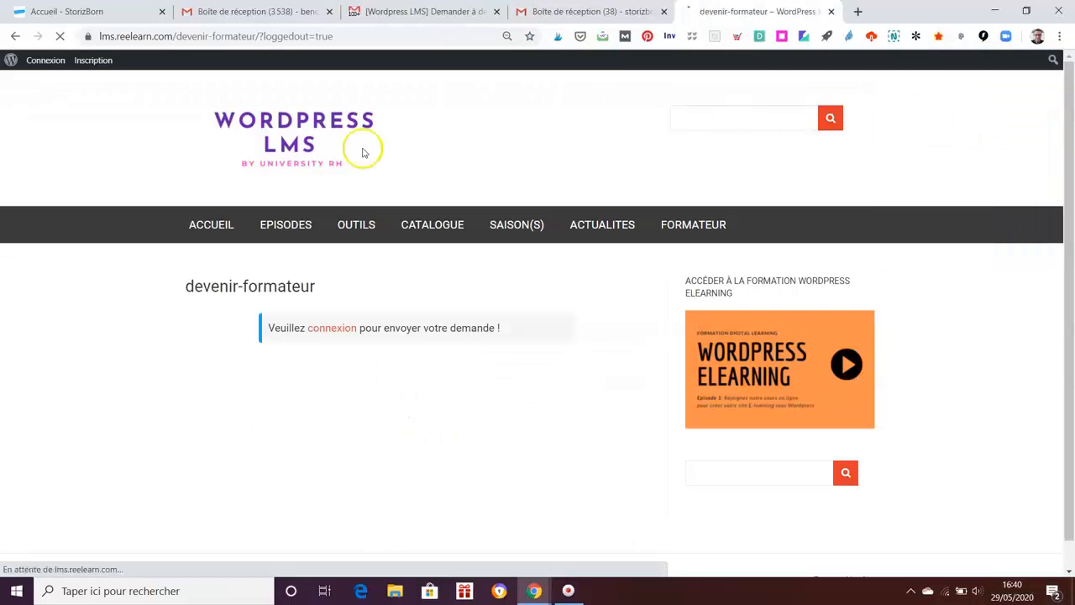
Log in with the saved administrator credentials, with Se souvenir de moi ticked.
left_click(53, 60)
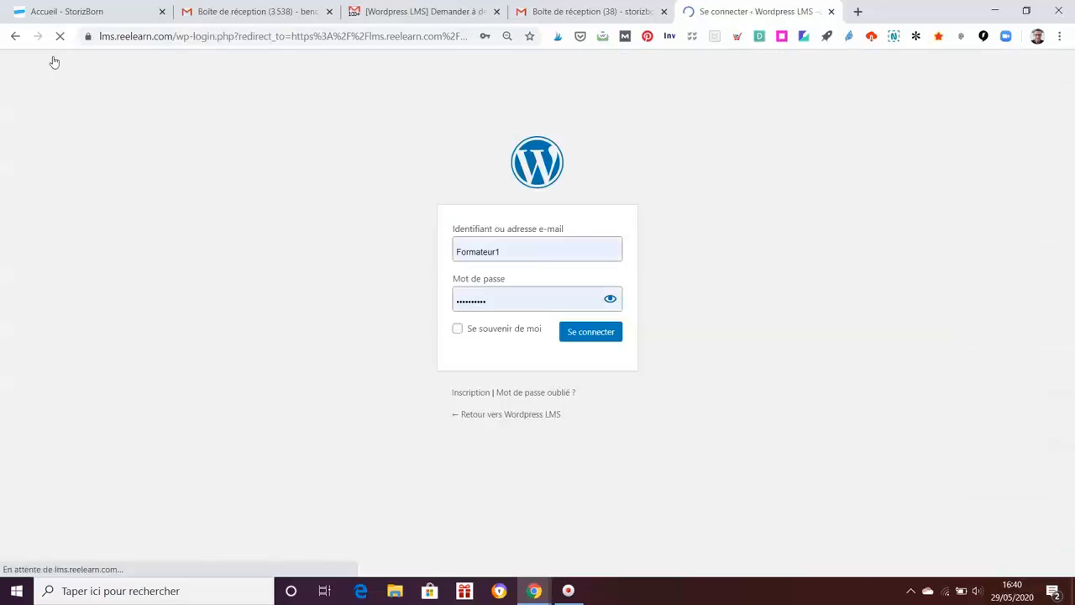
left_click_drag(510, 252, 415, 260)
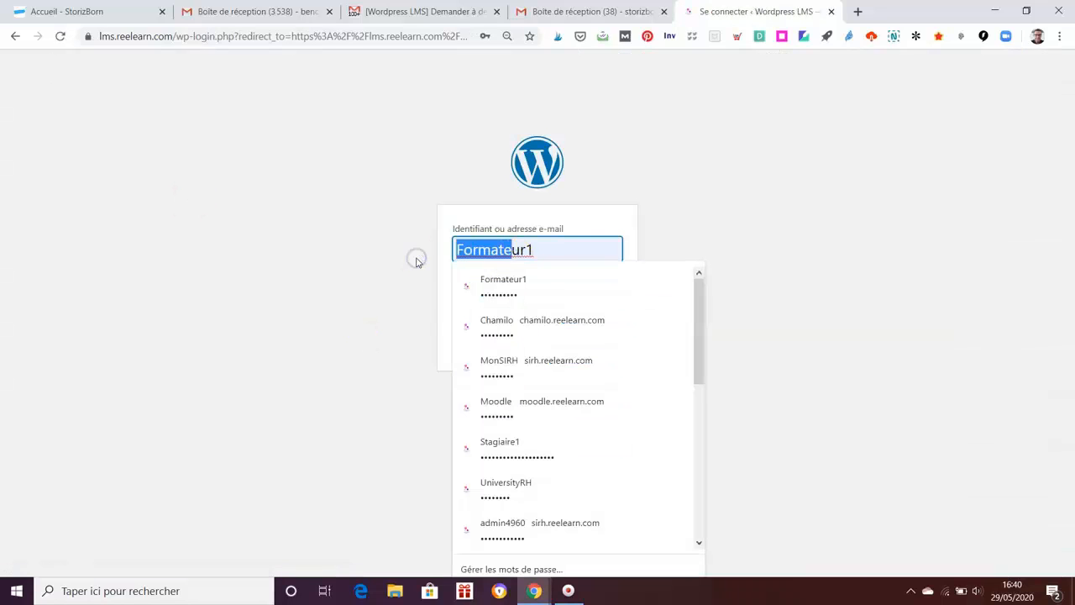
key("BackSpace")
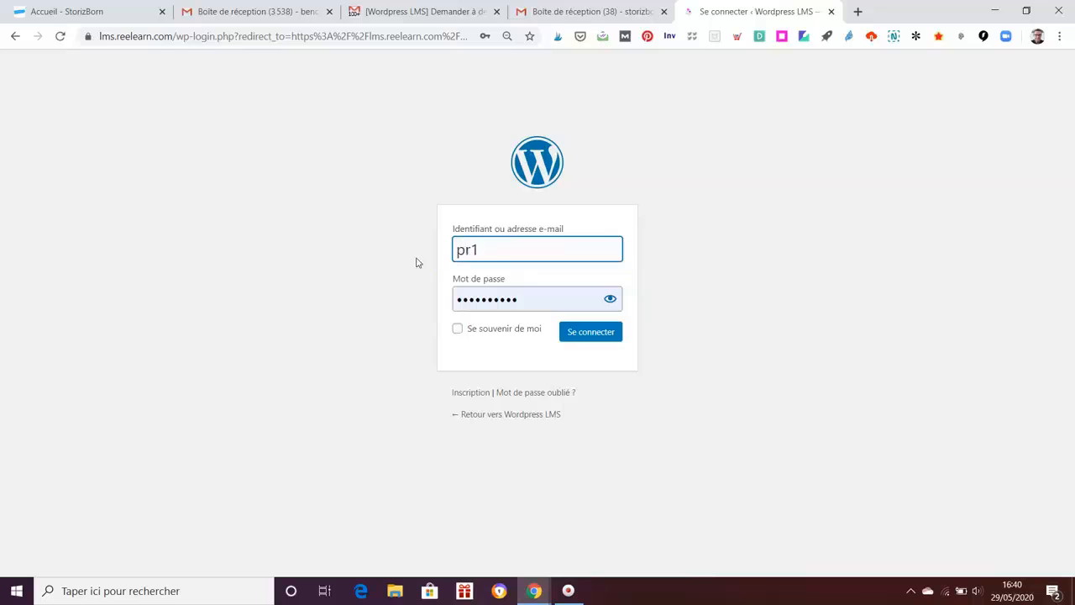
key("BackSpace")
key("BackSpace")
left_click(504, 284)
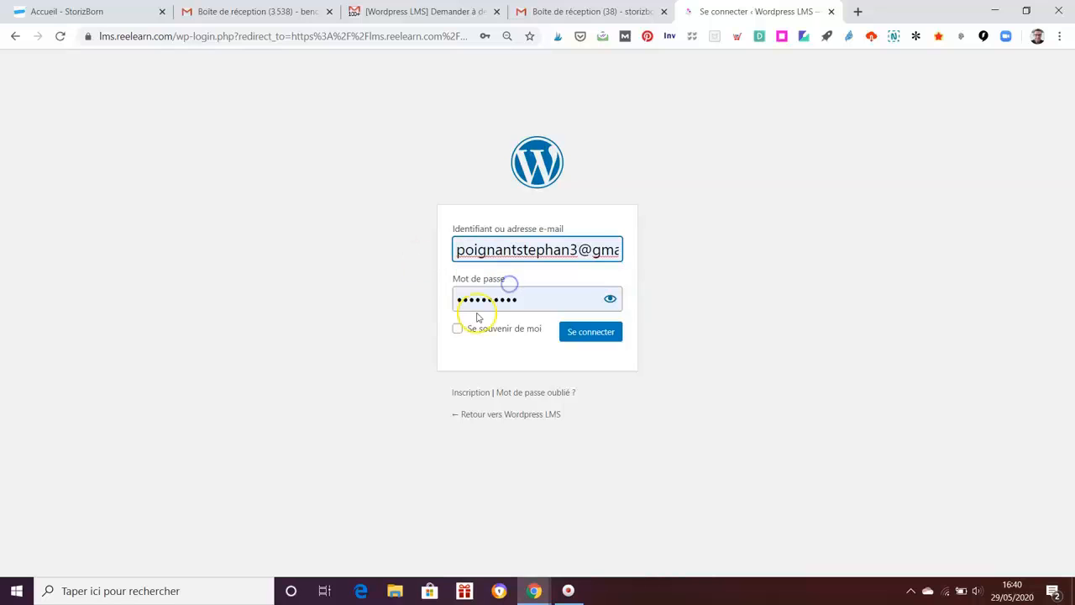
left_click(459, 329)
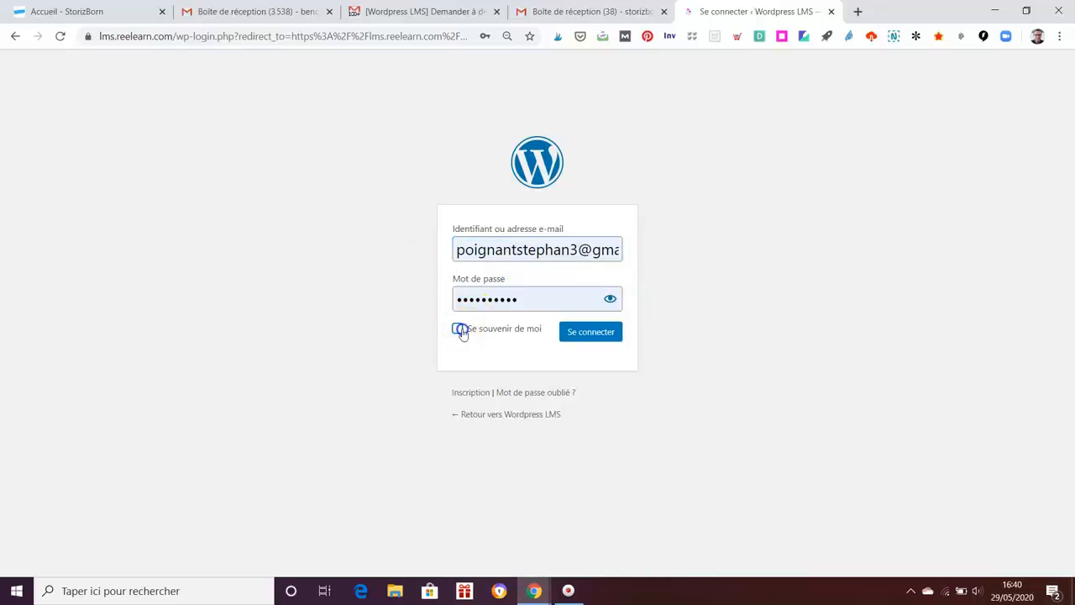
left_click(605, 333)
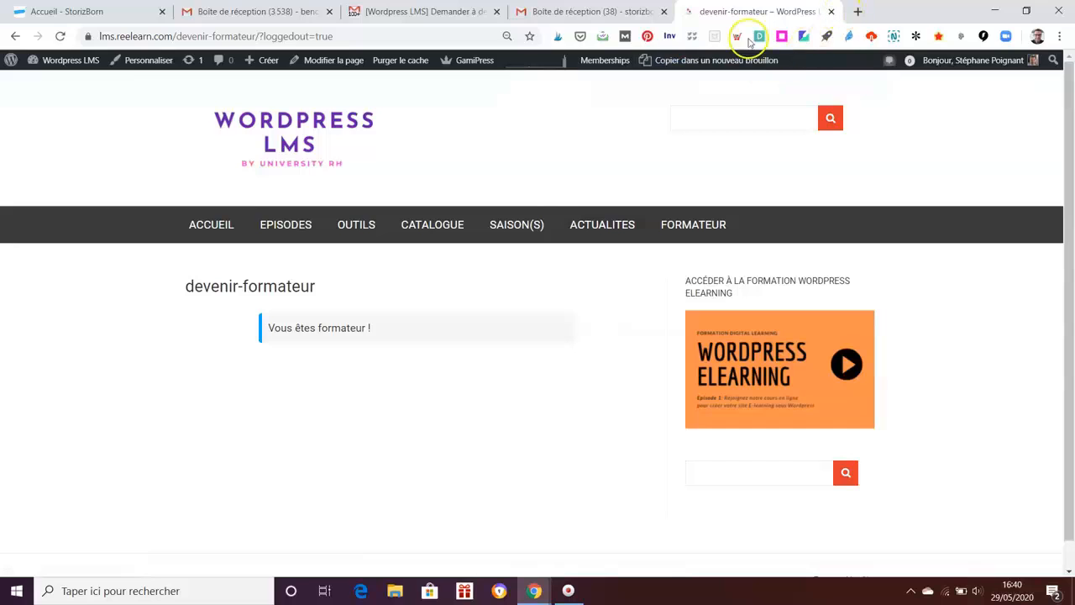
Use the Accept link in the Devenir formateur e-mail to make Formateur1 an Instructor.
left_click(216, 224)
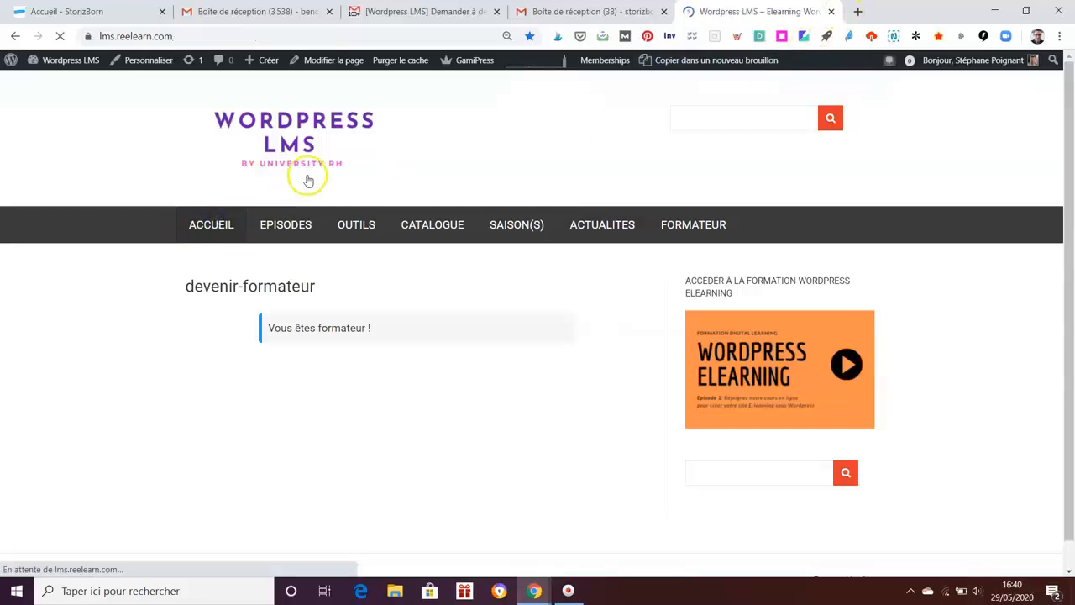
left_click(276, 11)
left_click(403, 11)
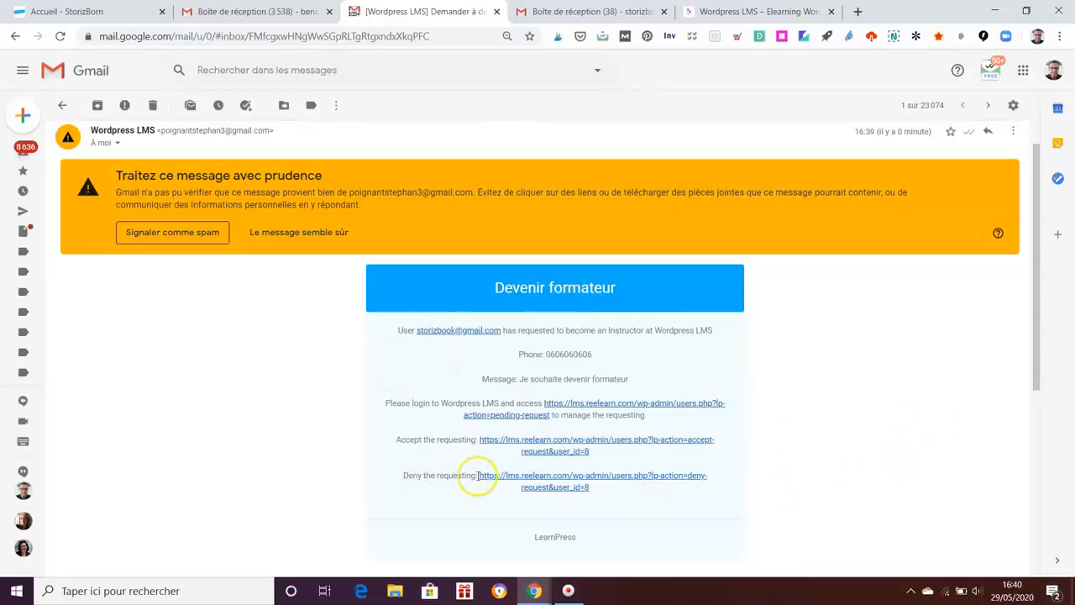
left_click(593, 444)
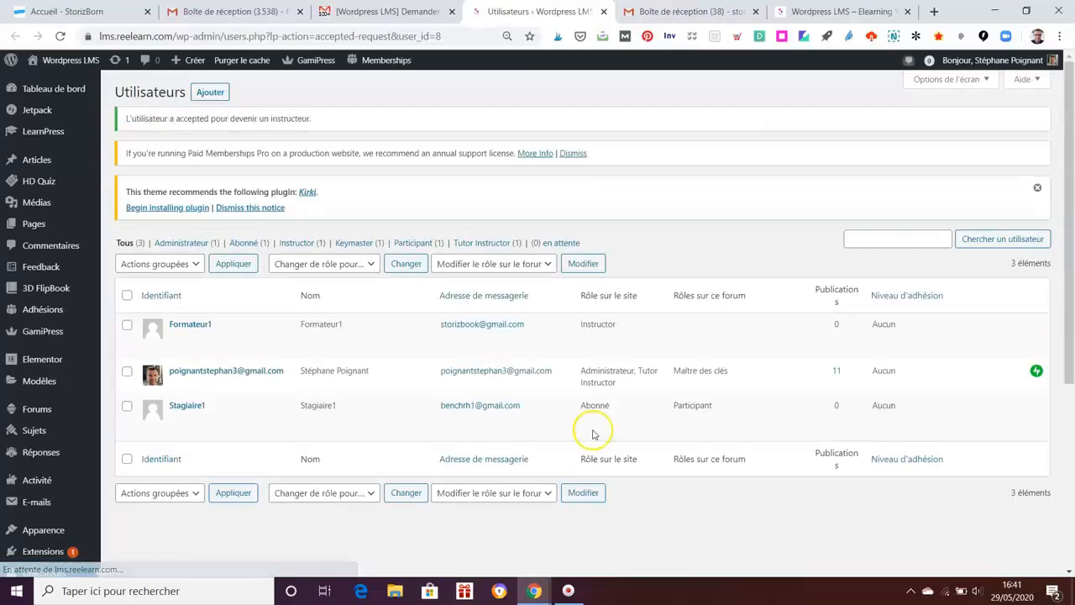
scroll(79, 422, "down", 2)
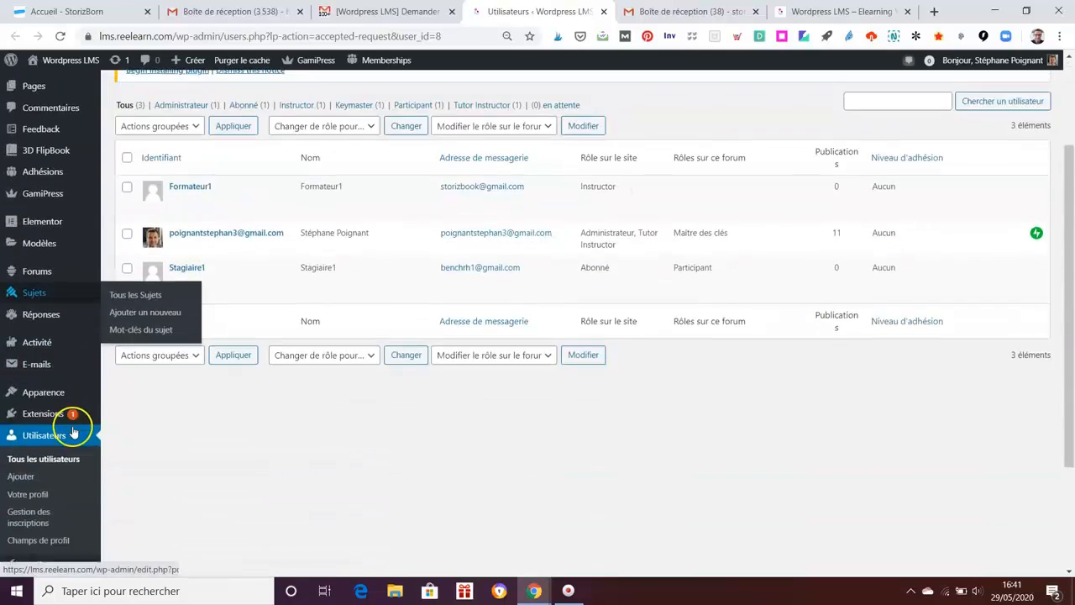
scroll(70, 440, "up", 2)
scroll(59, 496, "down", 2)
scroll(55, 522, "up", 2)
scroll(84, 529, "down", 3)
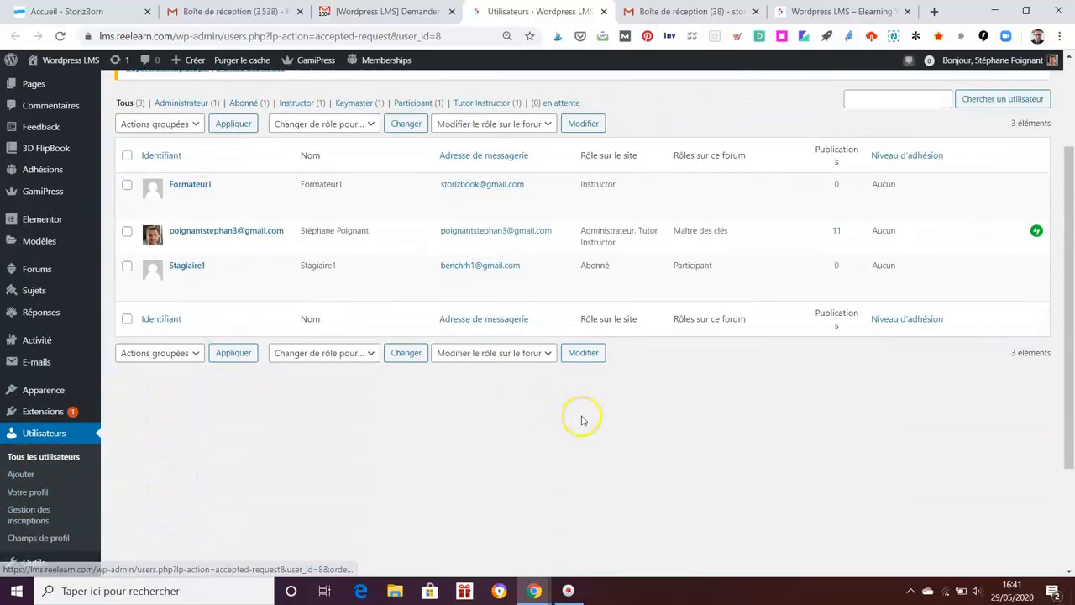
scroll(581, 420, "up", 1)
mouse_move(206, 343)
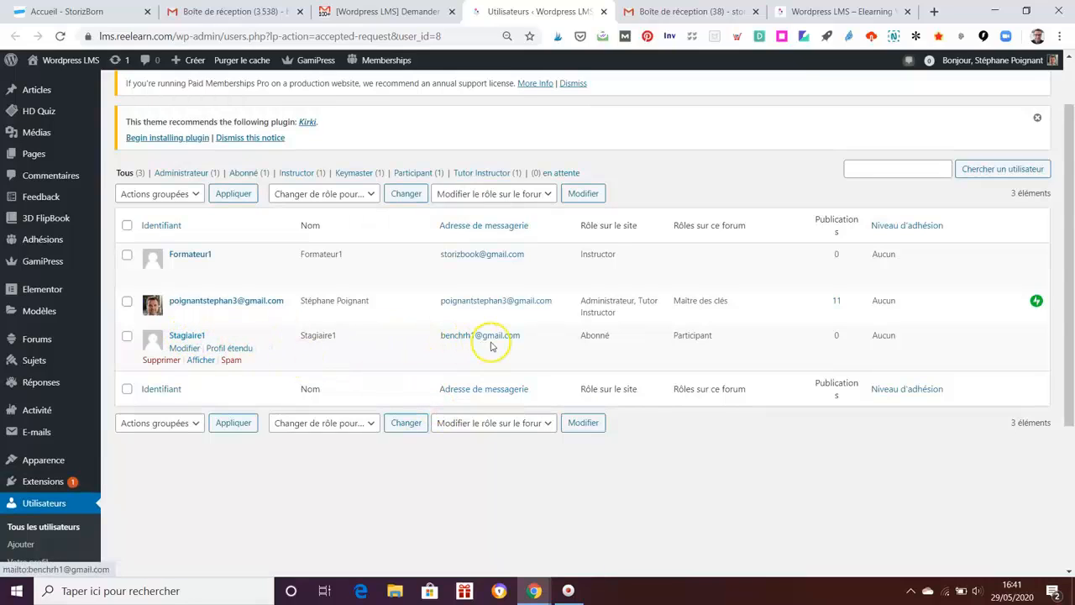
left_click_drag(581, 336, 592, 336)
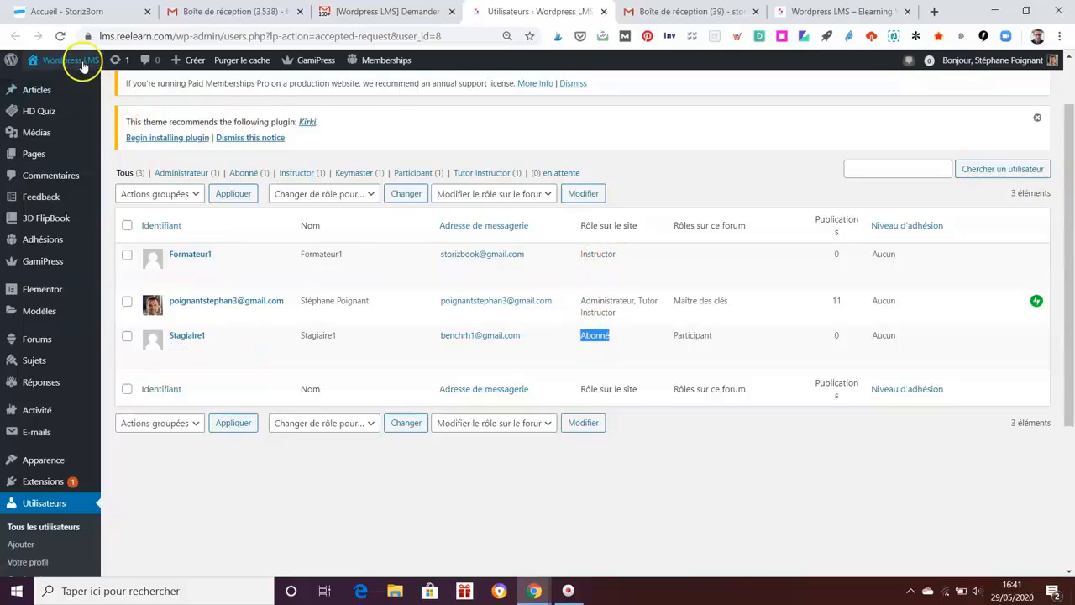
Go to the public site and log the administrator out.
mouse_move(74, 60)
left_click(55, 82)
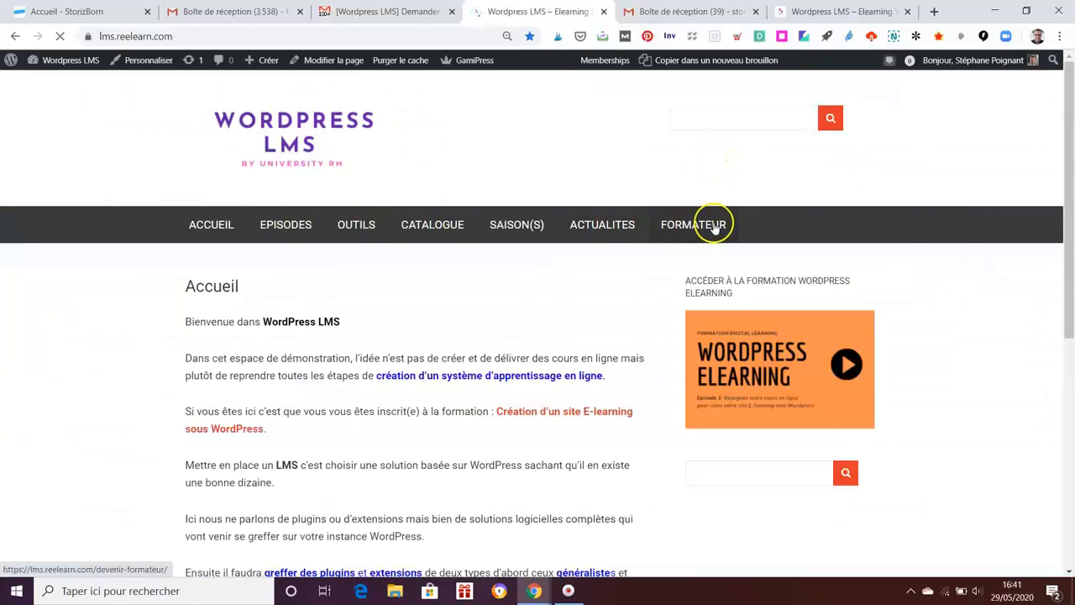
mouse_move(994, 62)
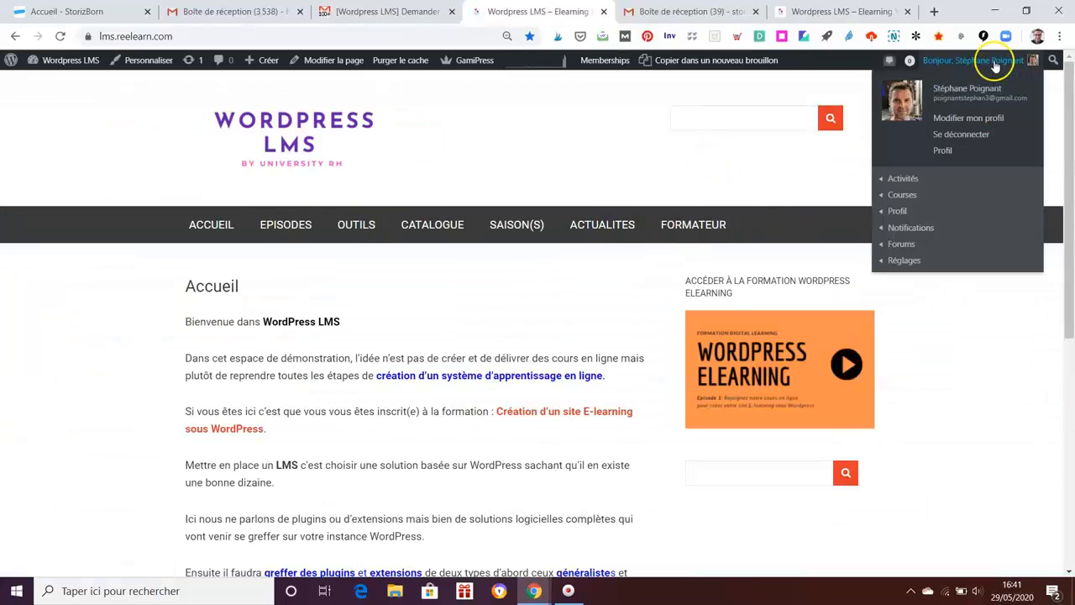
left_click(977, 134)
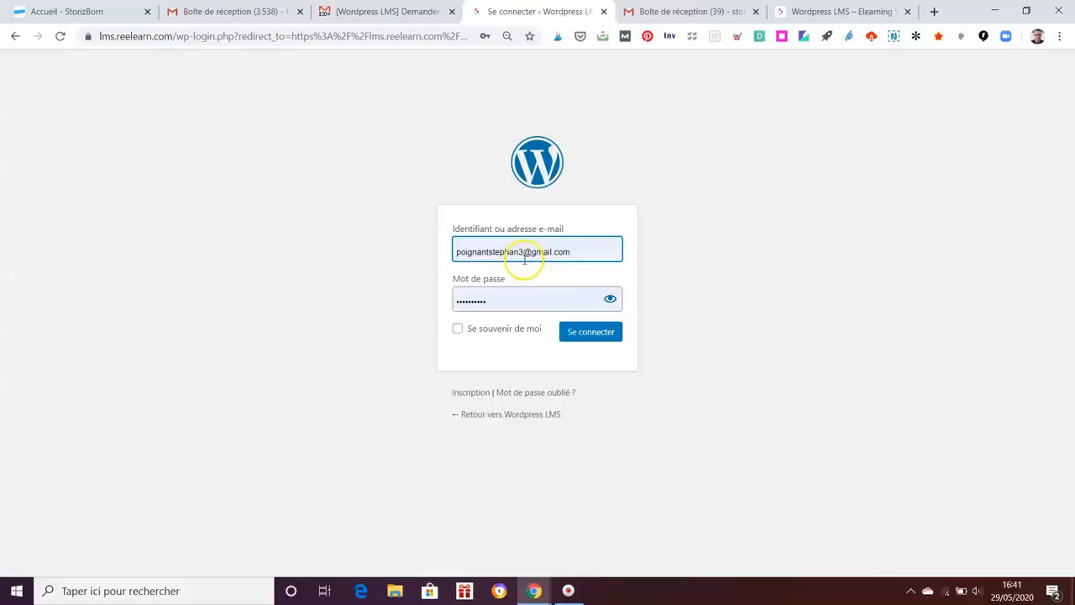
Log back in as Formateur1 using the saved login credentials.
triple_click(522, 258)
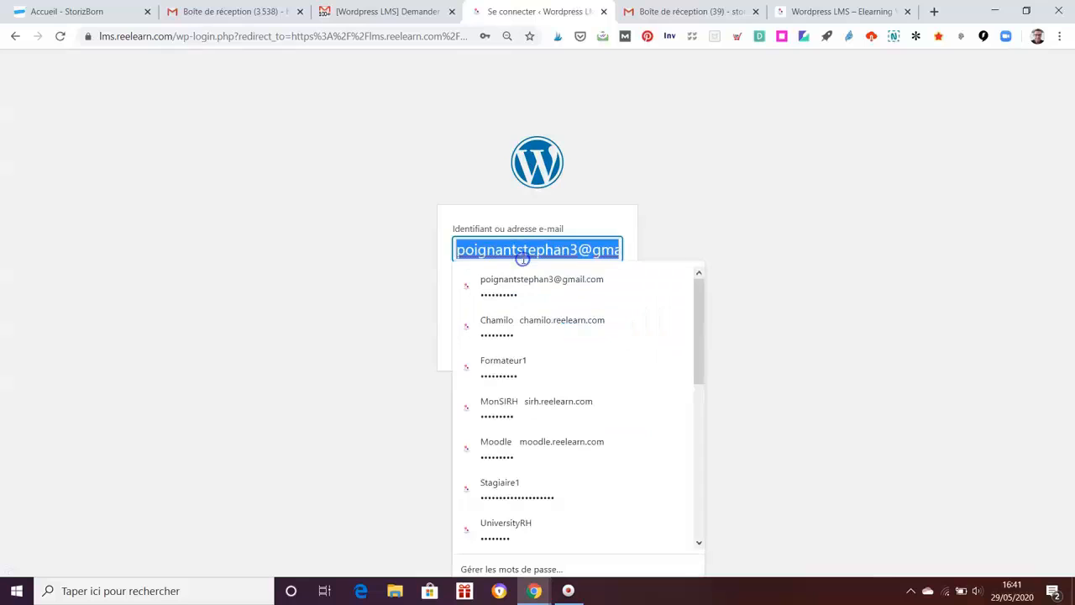
type("F")
key("Down")
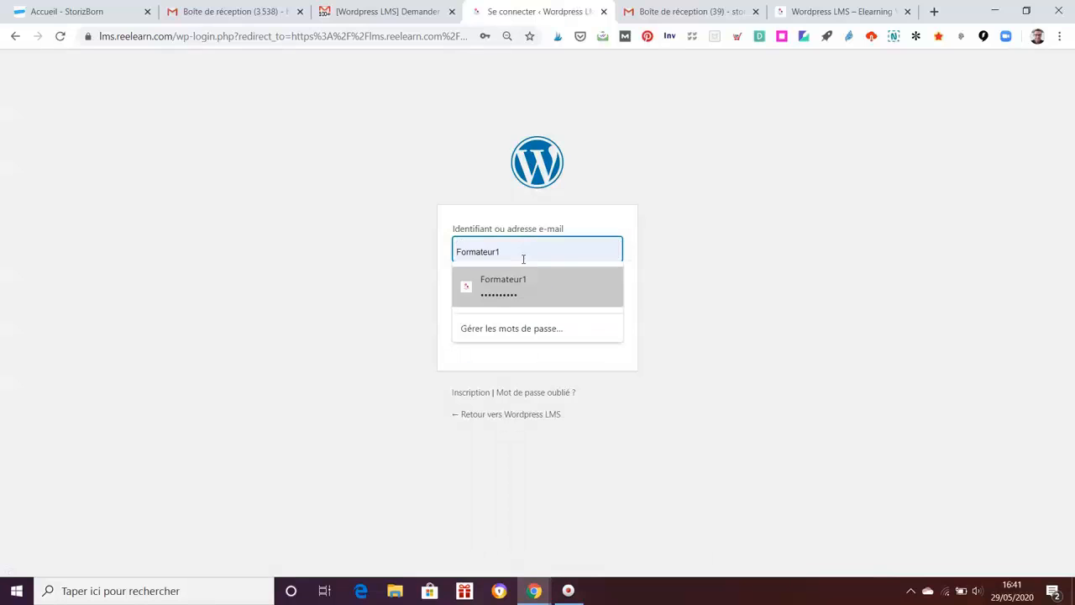
left_click(526, 286)
left_click(588, 336)
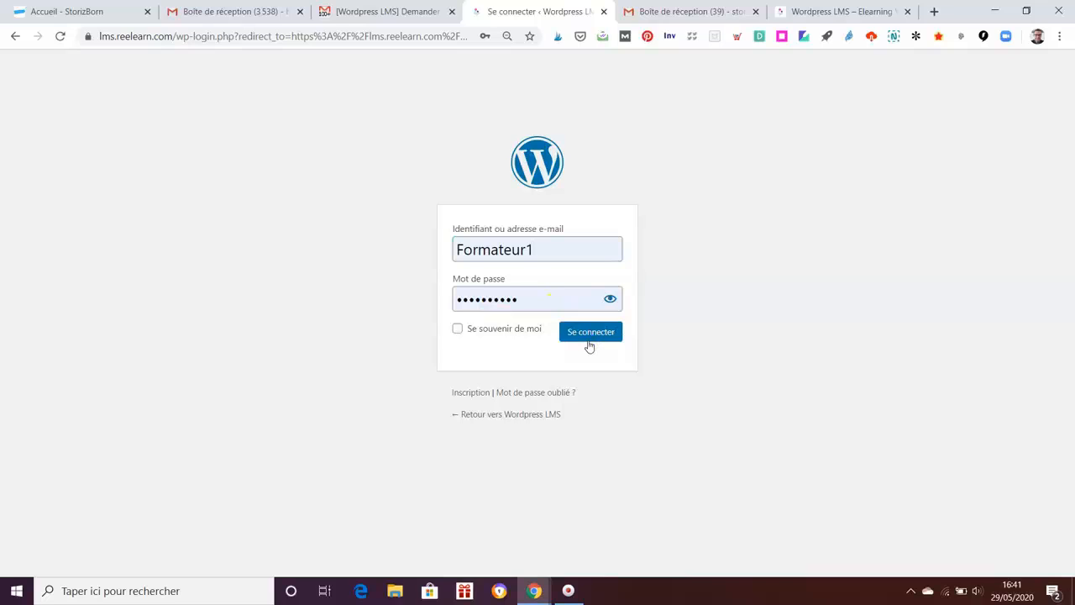
left_click(594, 336)
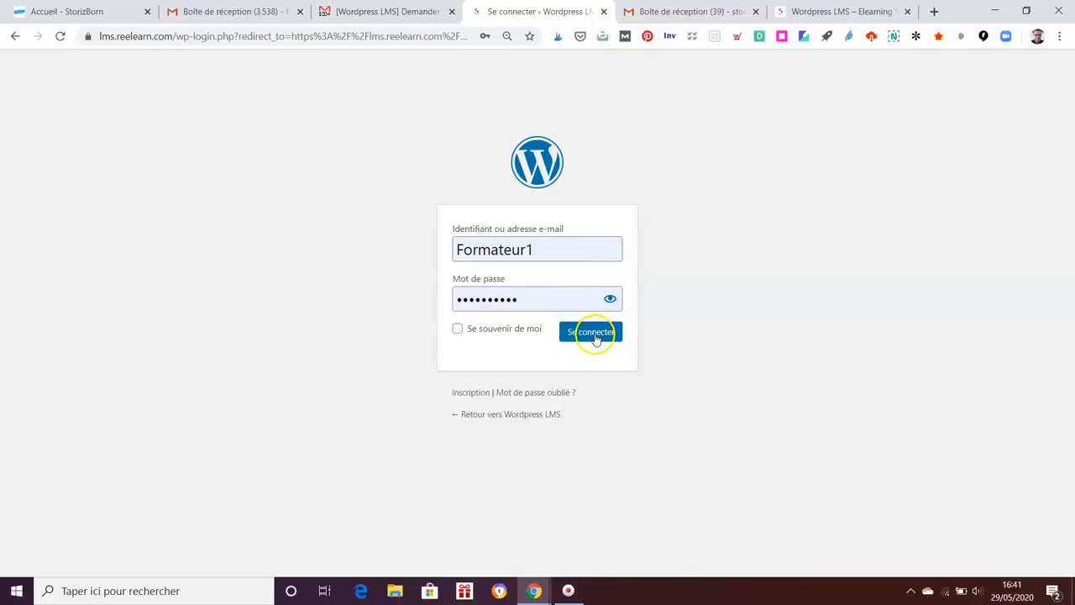
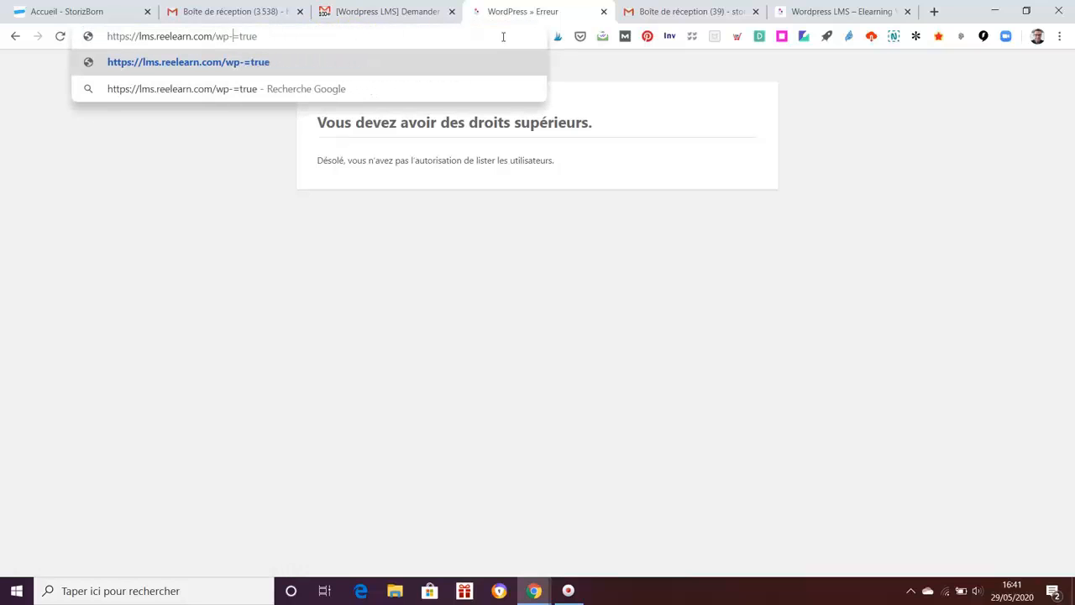
key("Delete")
key("Delete")
key("Delete")
key("Delete")
key("Delete")
key("Return")
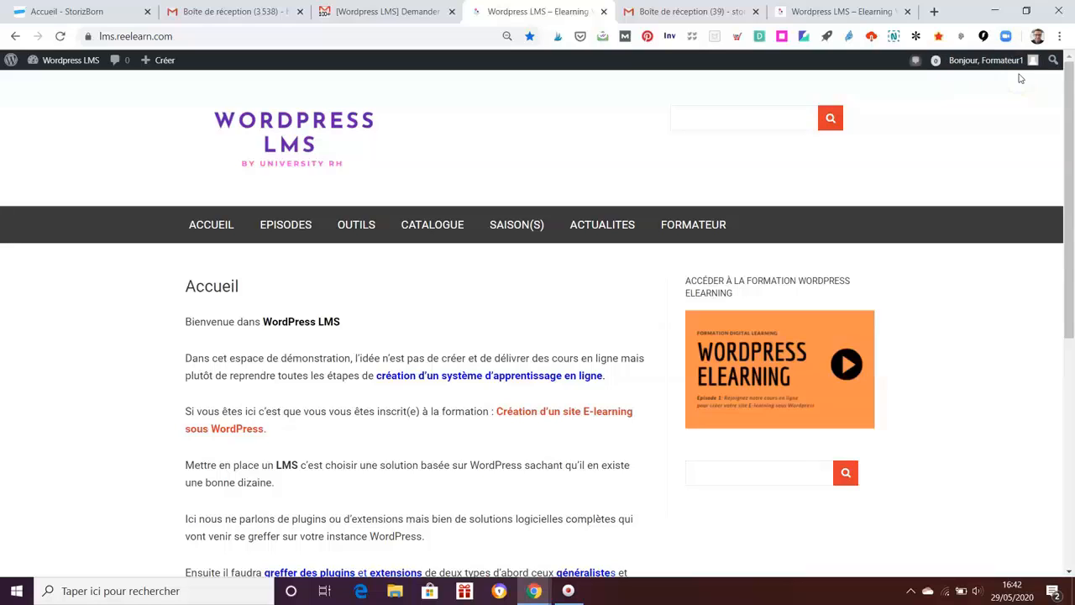
mouse_move(1010, 66)
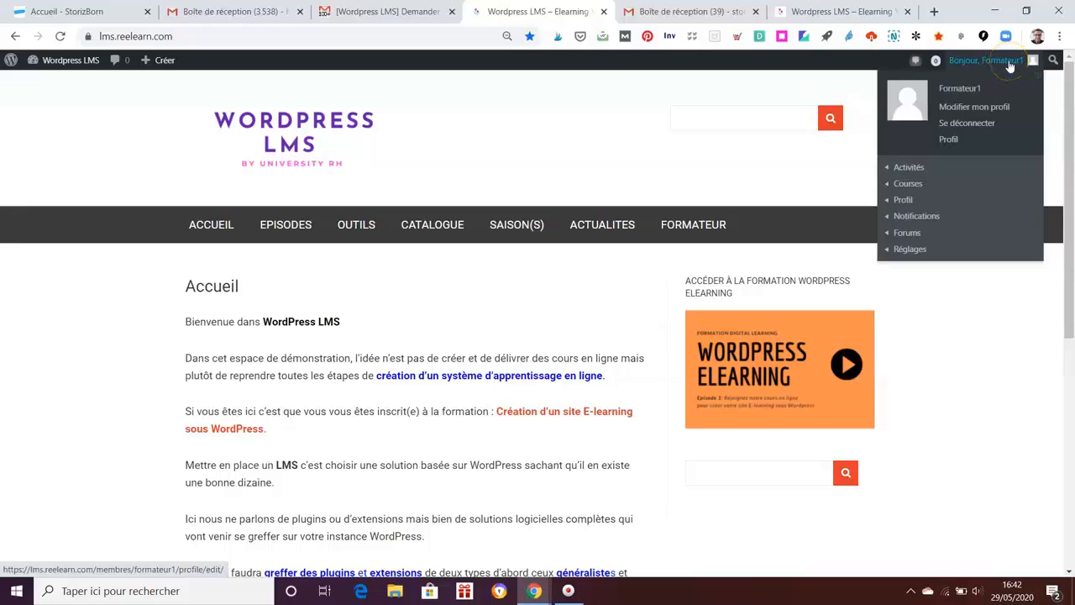
left_click(982, 352)
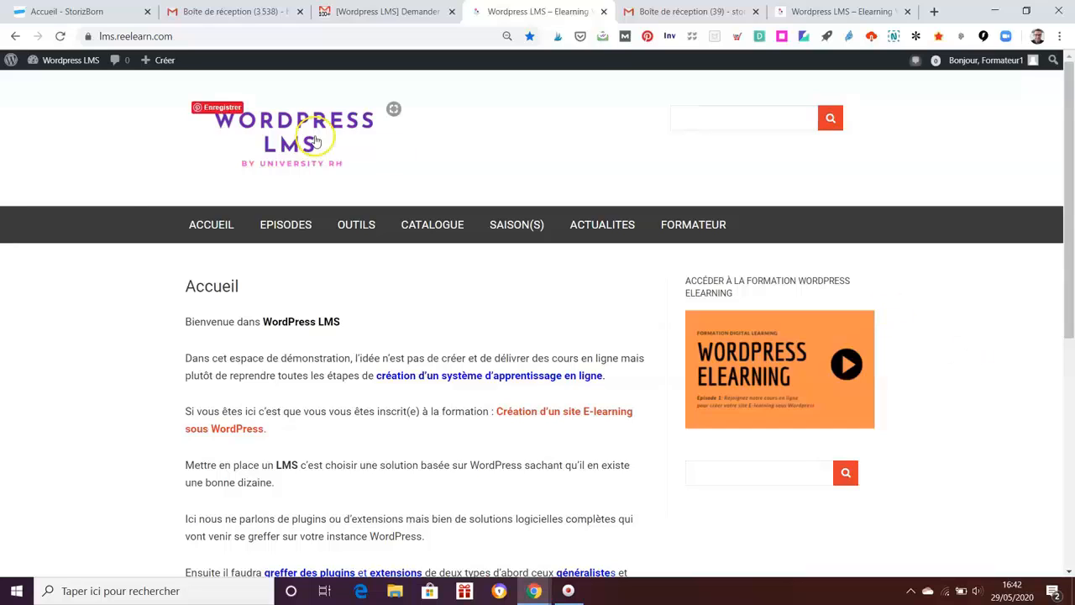
mouse_move(156, 61)
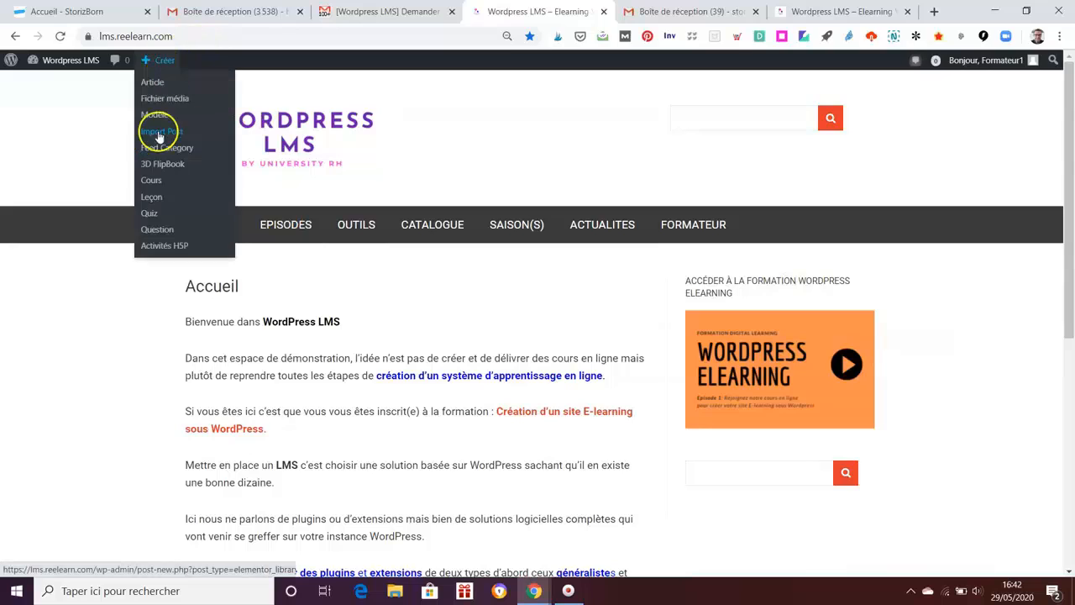
left_click(155, 183)
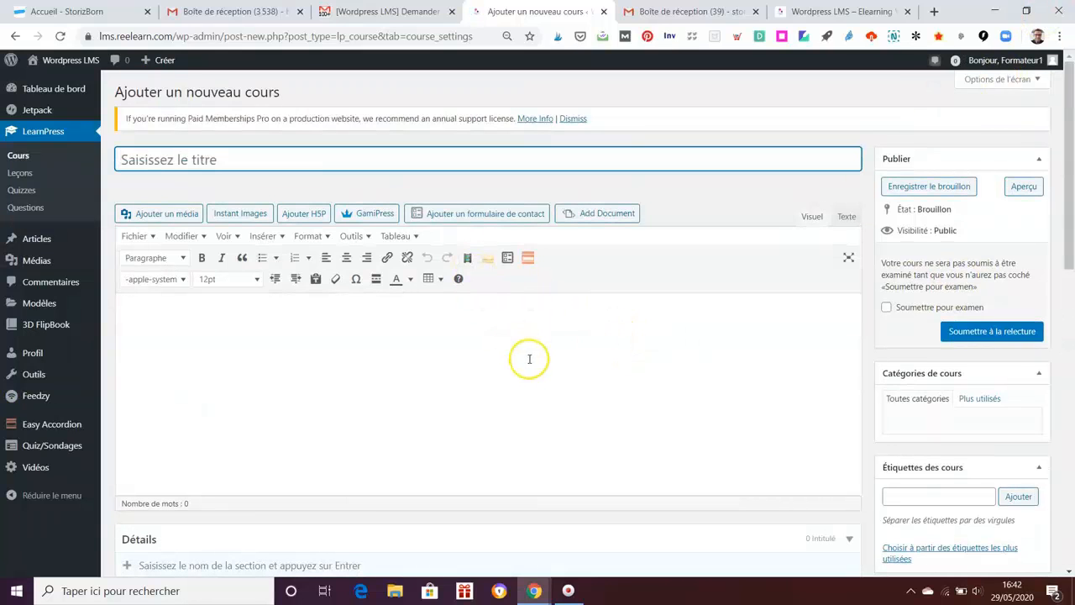
scroll(528, 358, "down", 3)
scroll(555, 385, "up", 2)
scroll(555, 386, "up", 2)
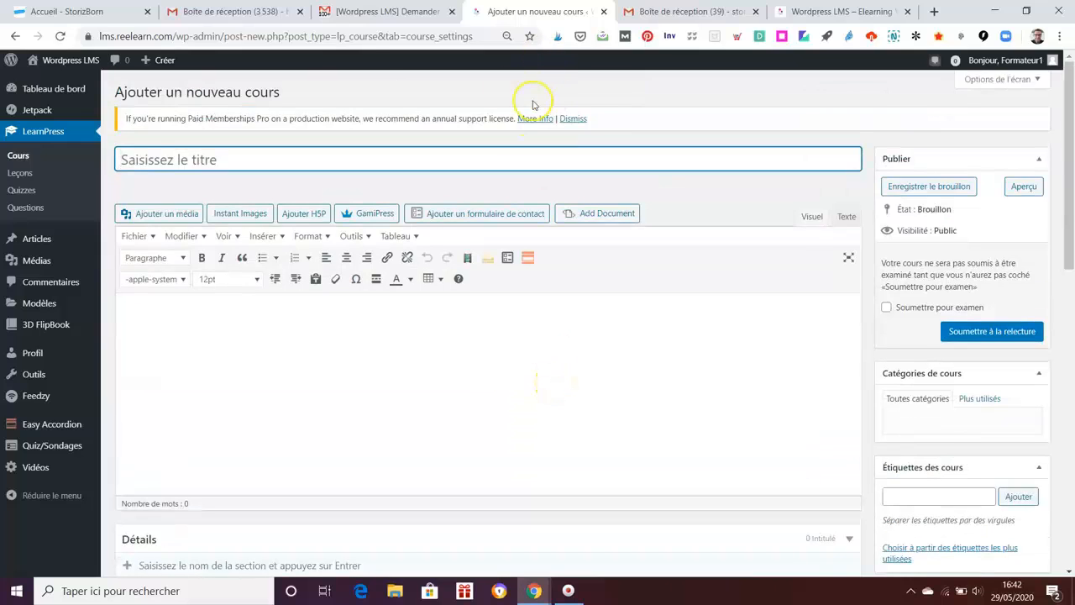
mouse_move(69, 60)
left_click(74, 85)
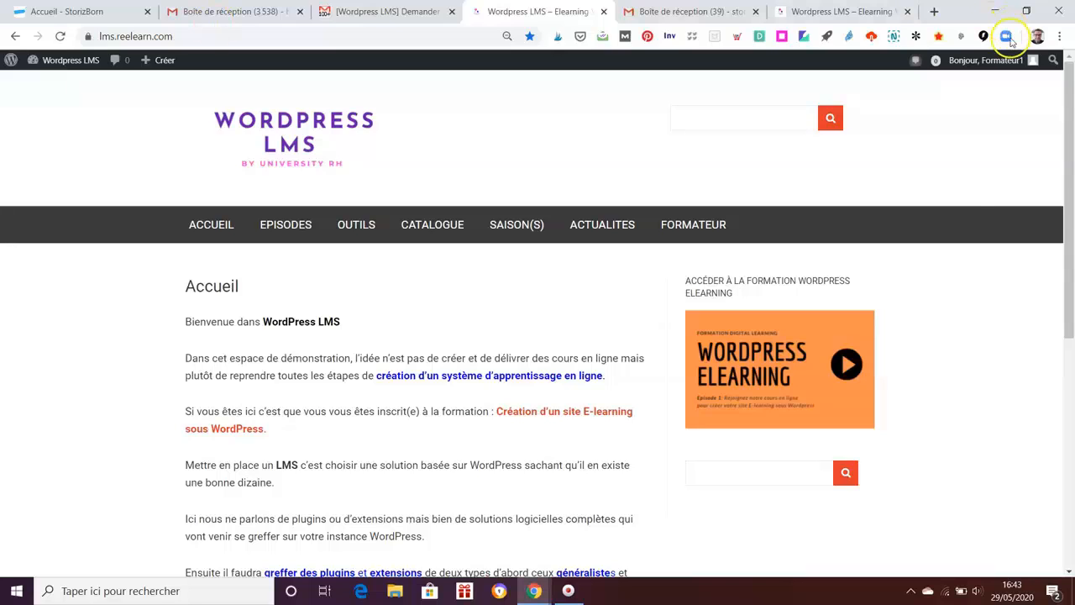
Sign out of the Formateur1 account and sign back in as the administrator.
mouse_move(991, 60)
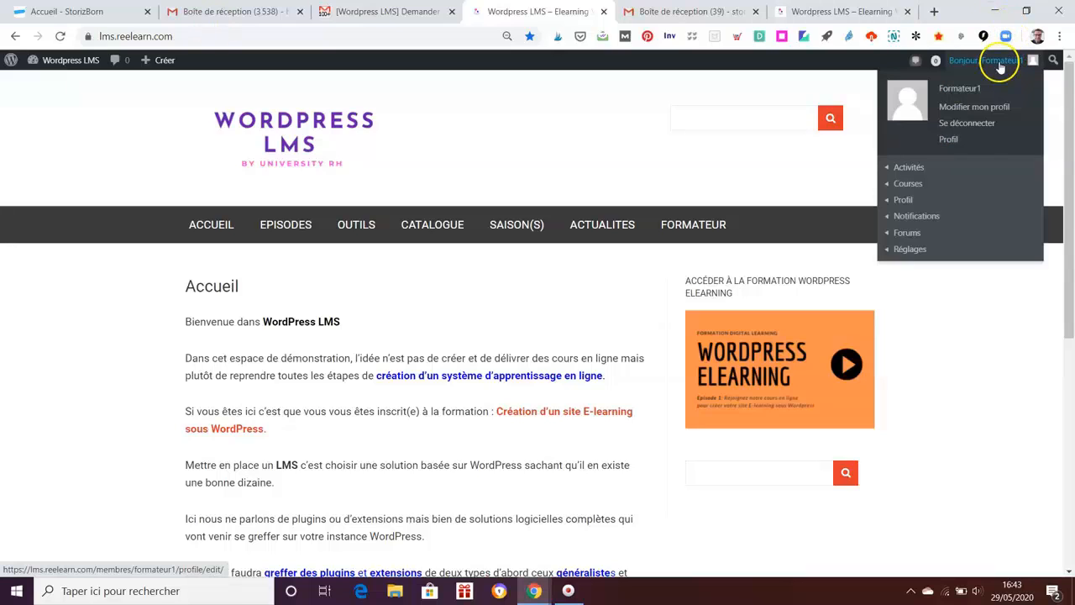
left_click(973, 123)
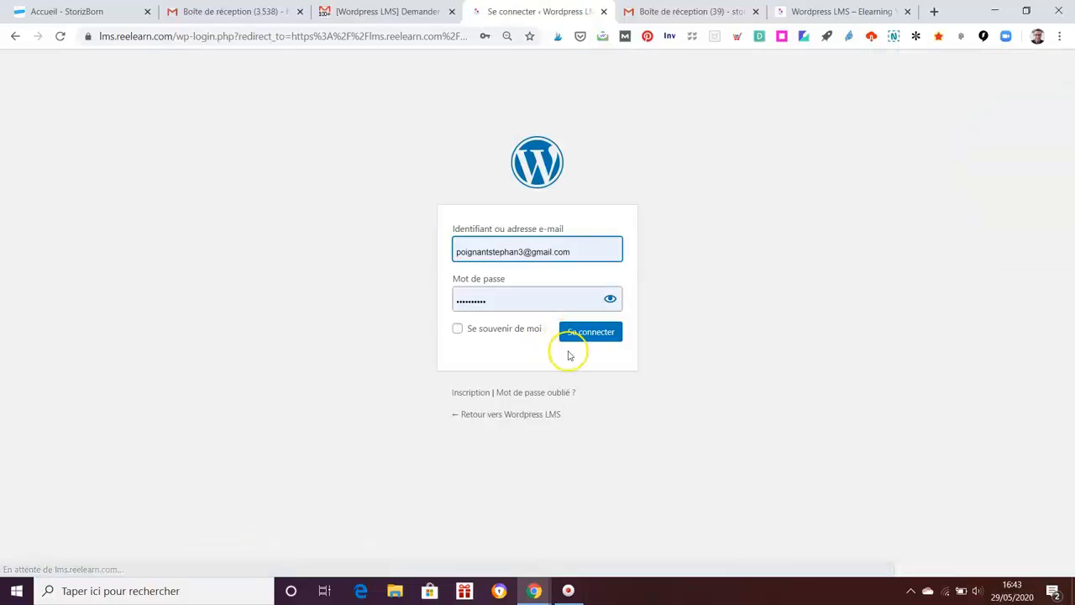
left_click(592, 333)
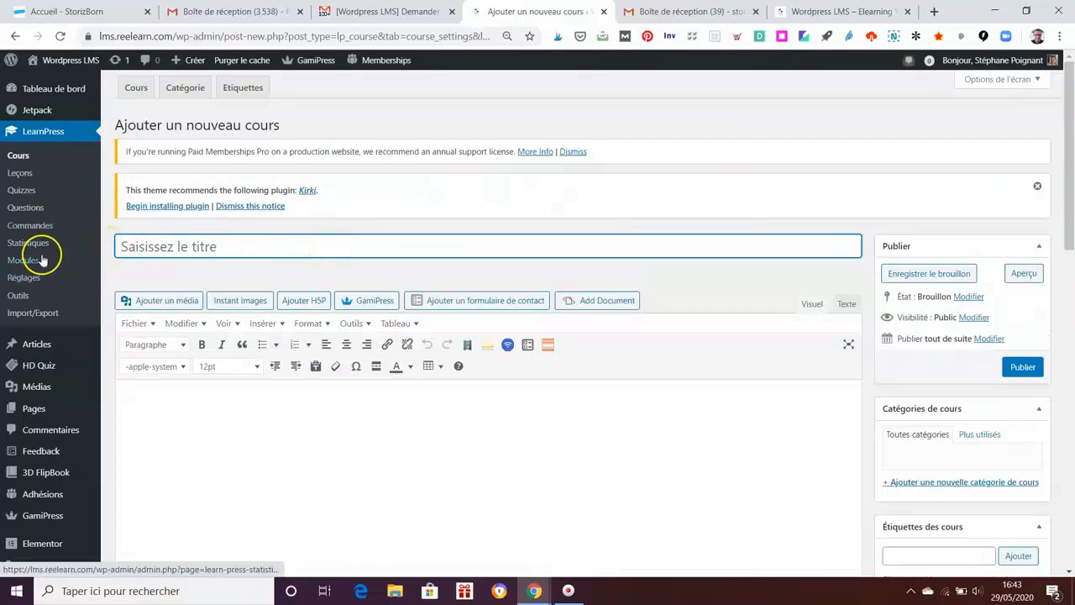
Check the LearnPress E-mails and Page settings, keep Enregistrement Pour Formateurs enabled, then view the Cours list.
left_click(27, 280)
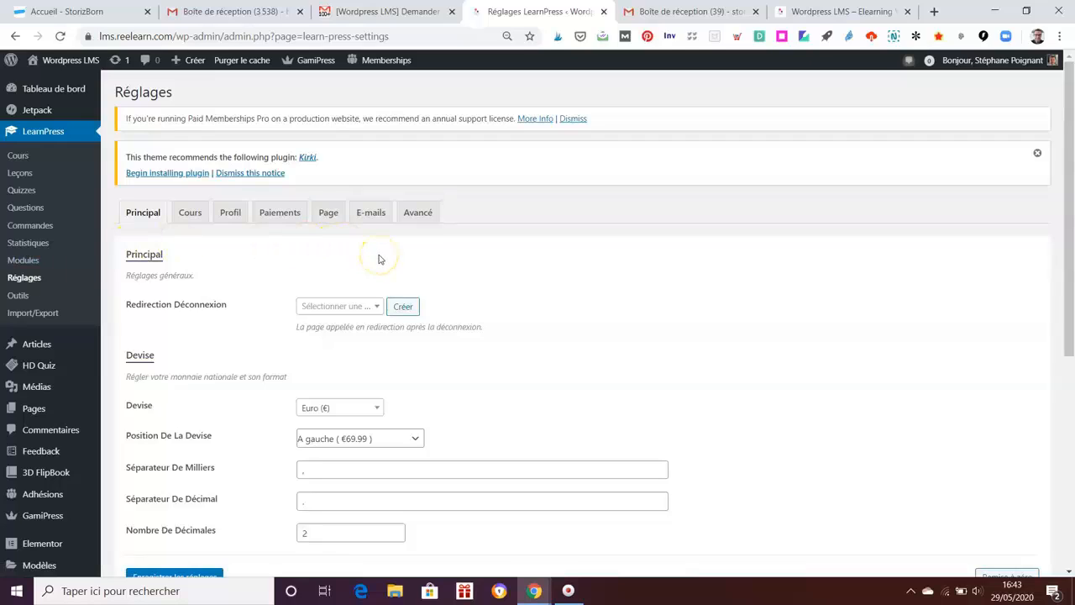
left_click(380, 214)
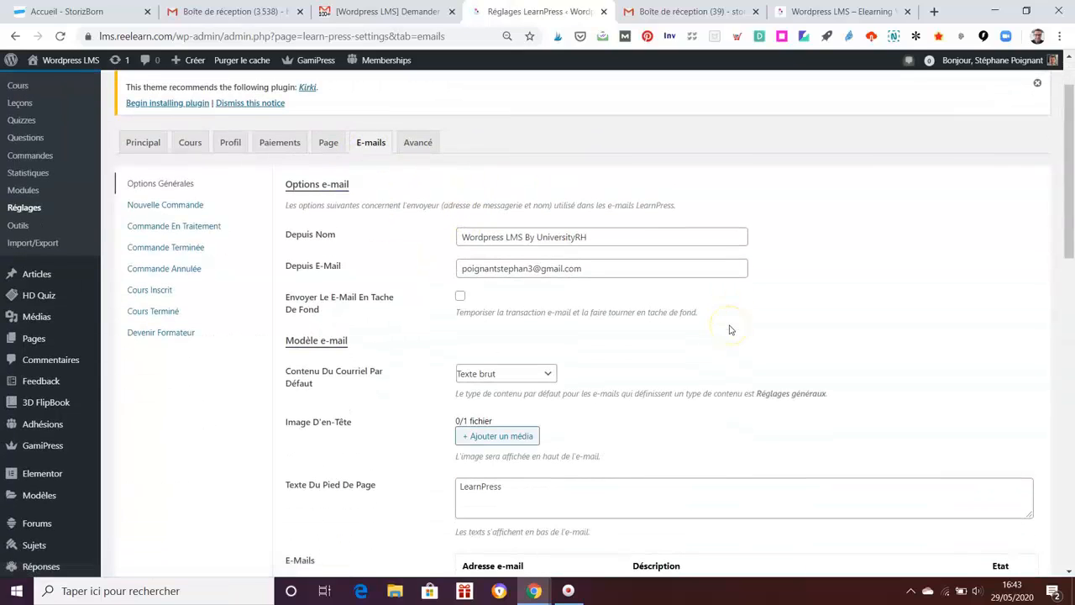
left_click(328, 214)
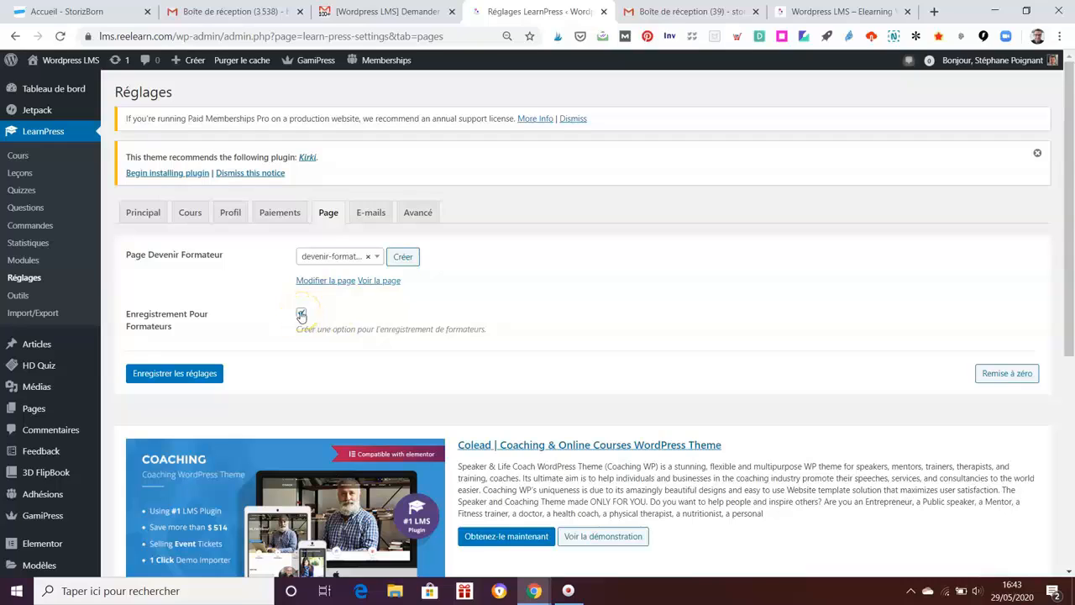
left_click(304, 316)
left_click(19, 157)
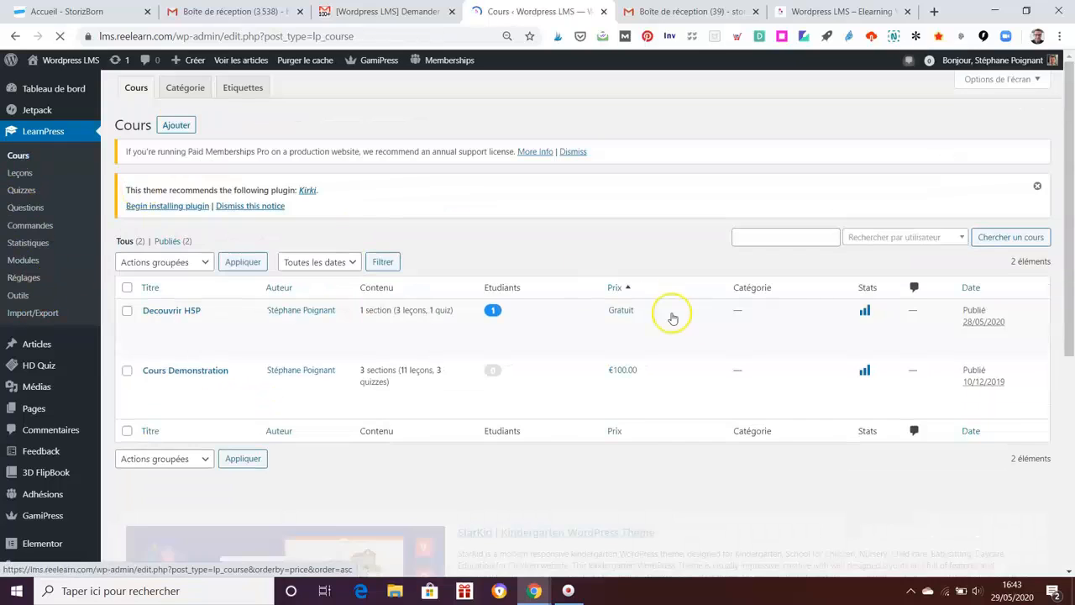
In Decouvrir H5P's Tarification settings, tick then untick 'L'inscription N'est Pas Obligatoire', keeping the course free.
scroll(621, 316, "down", 2)
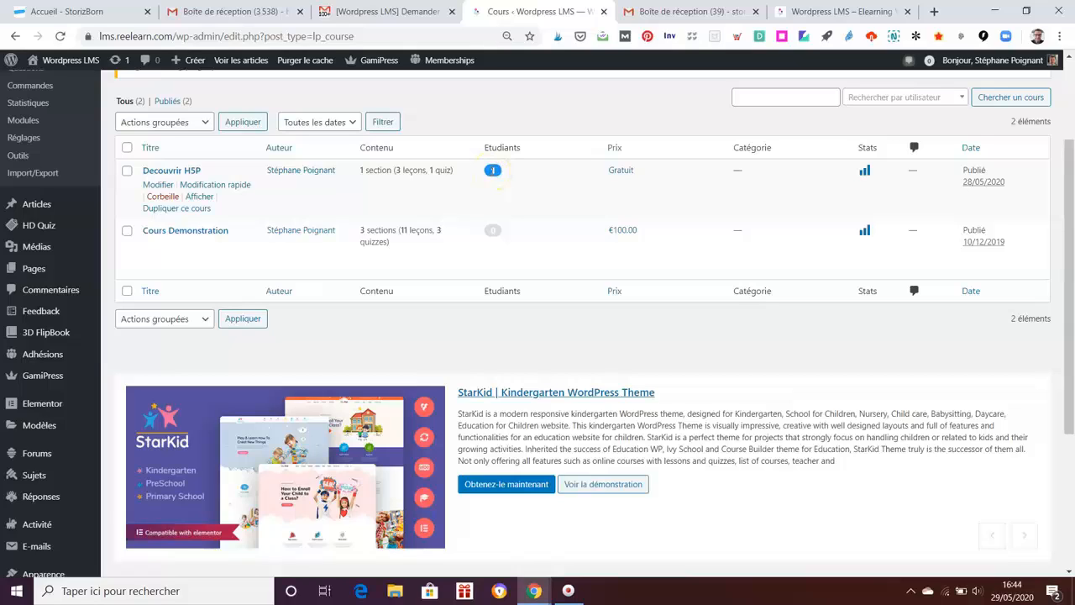
left_click(159, 184)
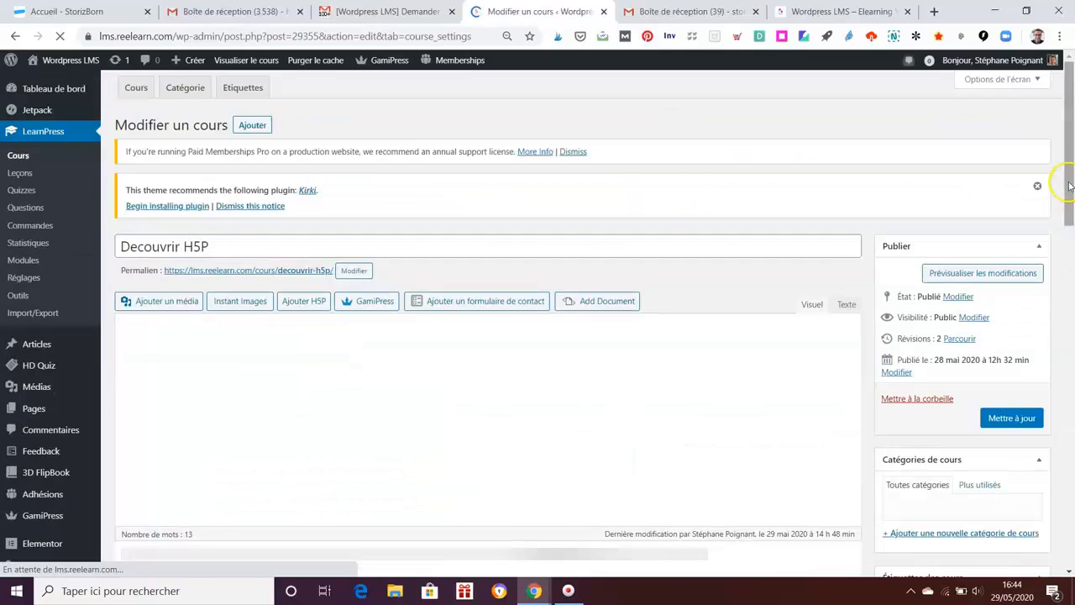
scroll(695, 437, "down", 1)
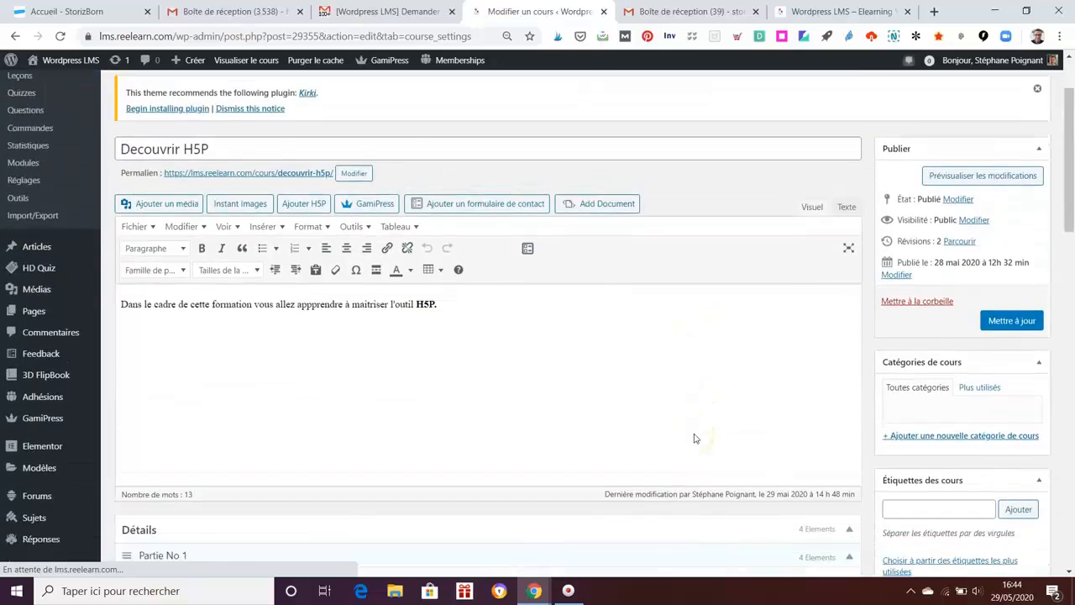
scroll(694, 438, "down", 5)
scroll(695, 437, "down", 2)
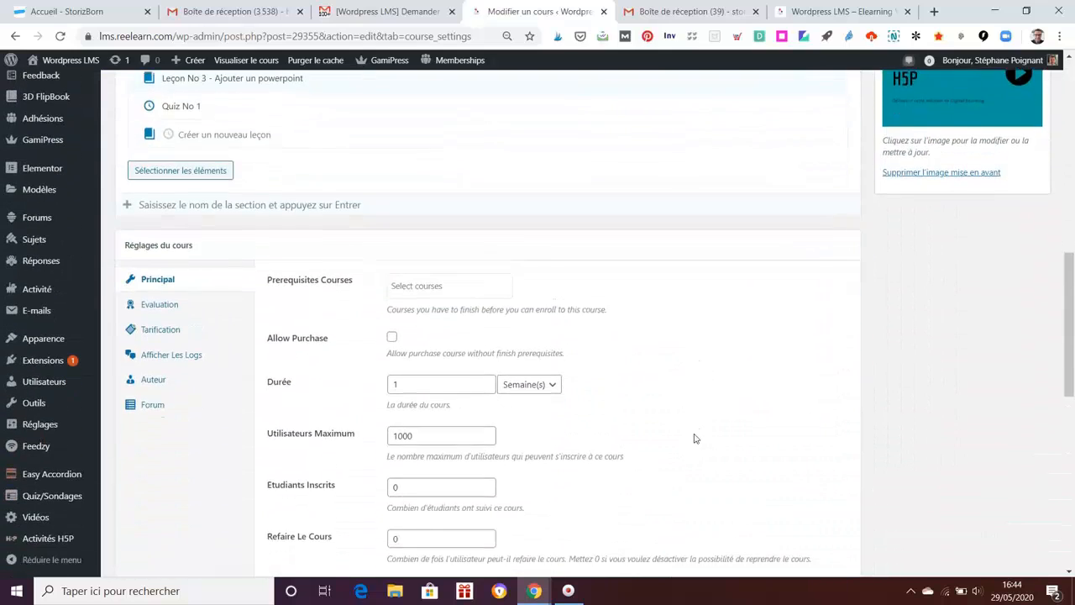
scroll(694, 438, "down", 2)
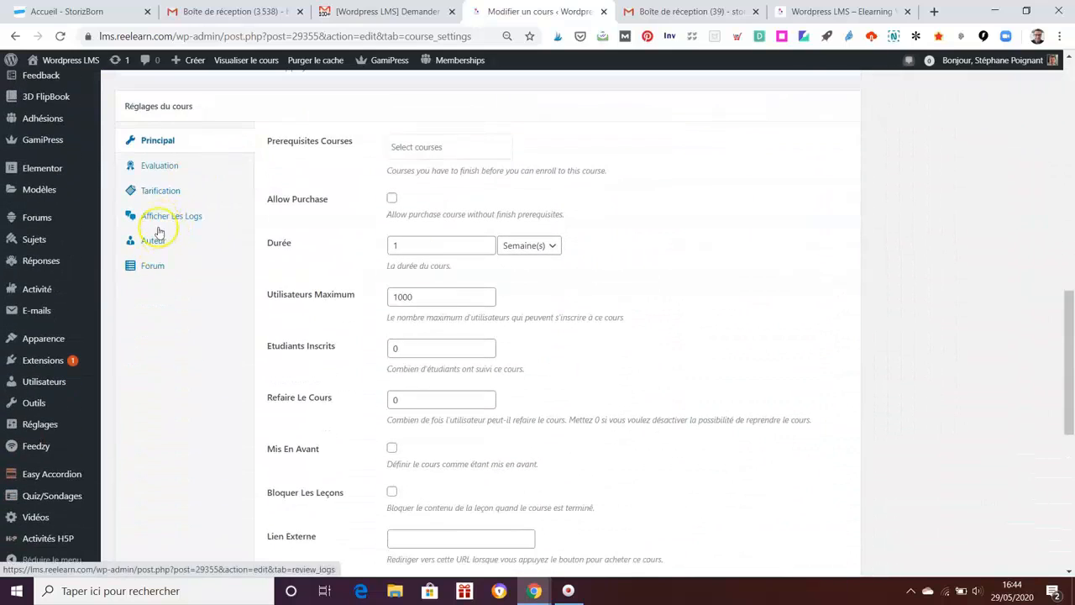
left_click(162, 190)
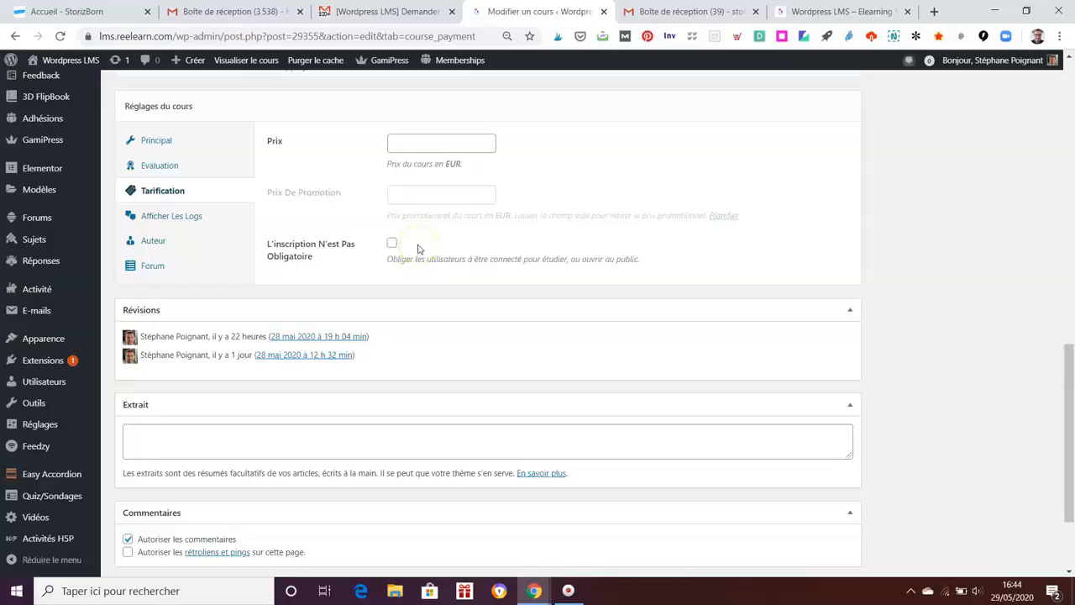
left_click(391, 243)
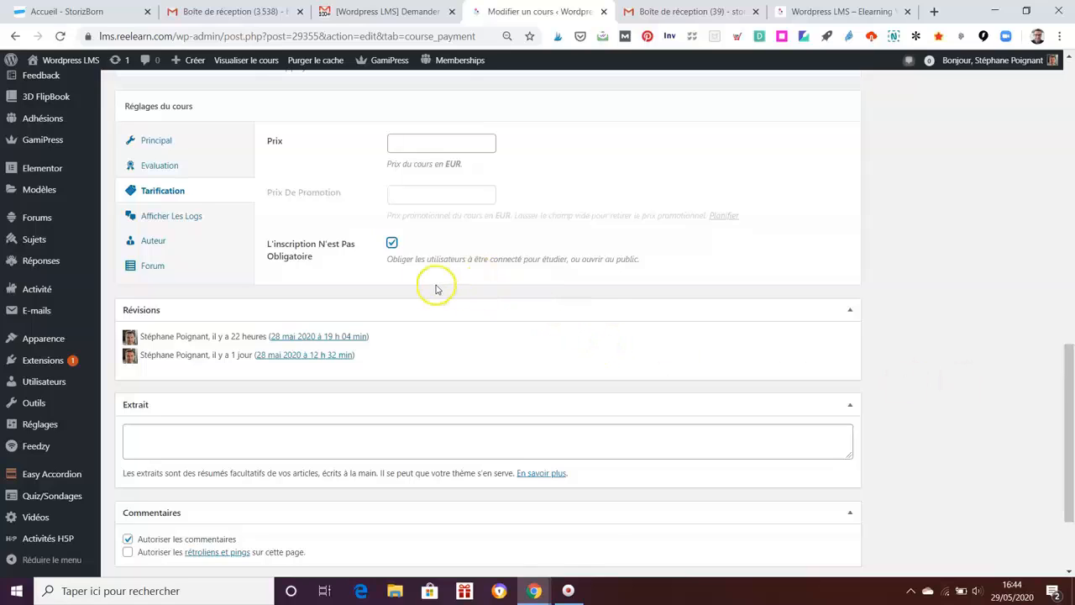
left_click(391, 243)
scroll(998, 341, "up", 15)
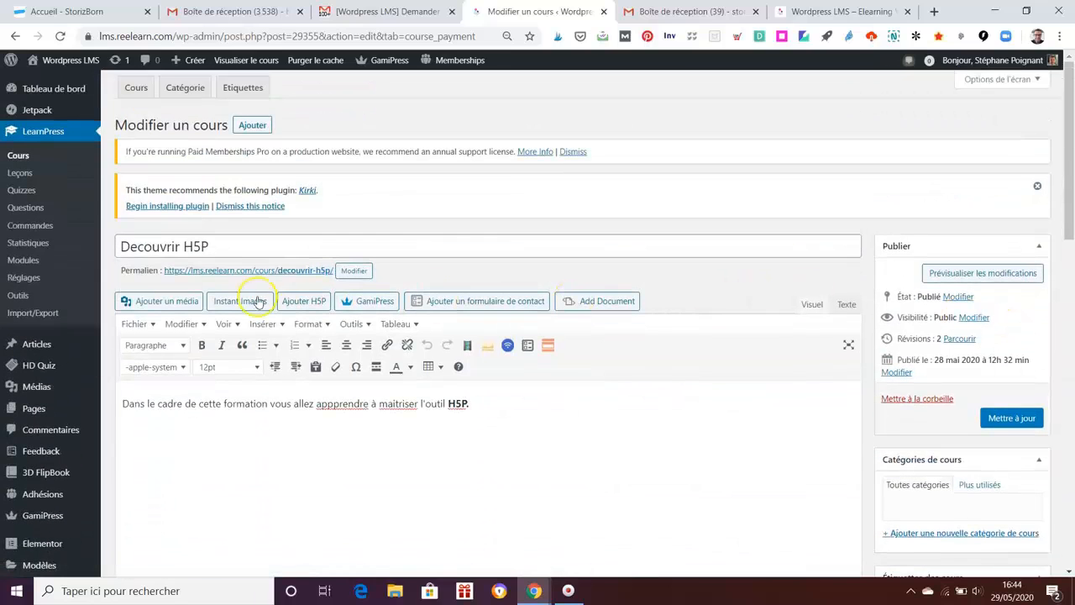
Open LearnPress Réglages, go to Avancé, and browse the E-mails notification list.
left_click(39, 280)
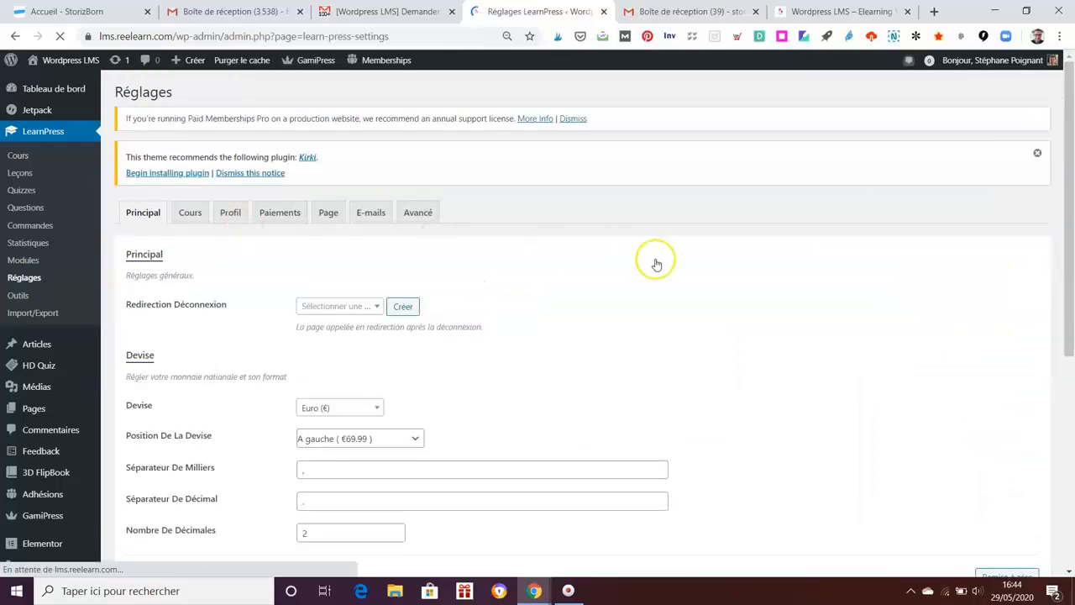
scroll(656, 265, "down", 1)
left_click(418, 143)
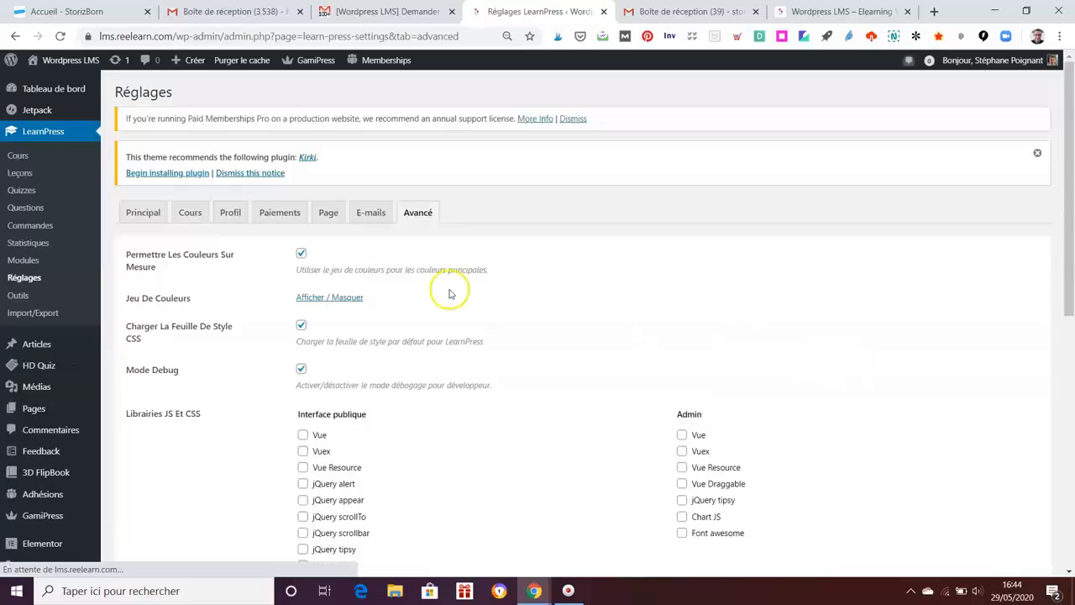
left_click(371, 212)
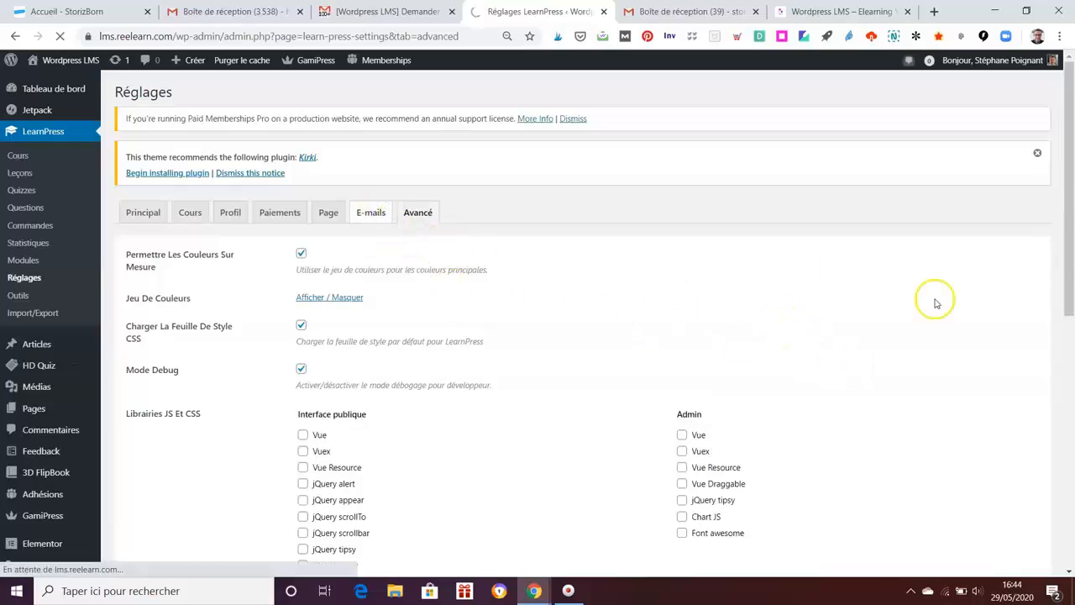
scroll(1025, 380, "down", 1)
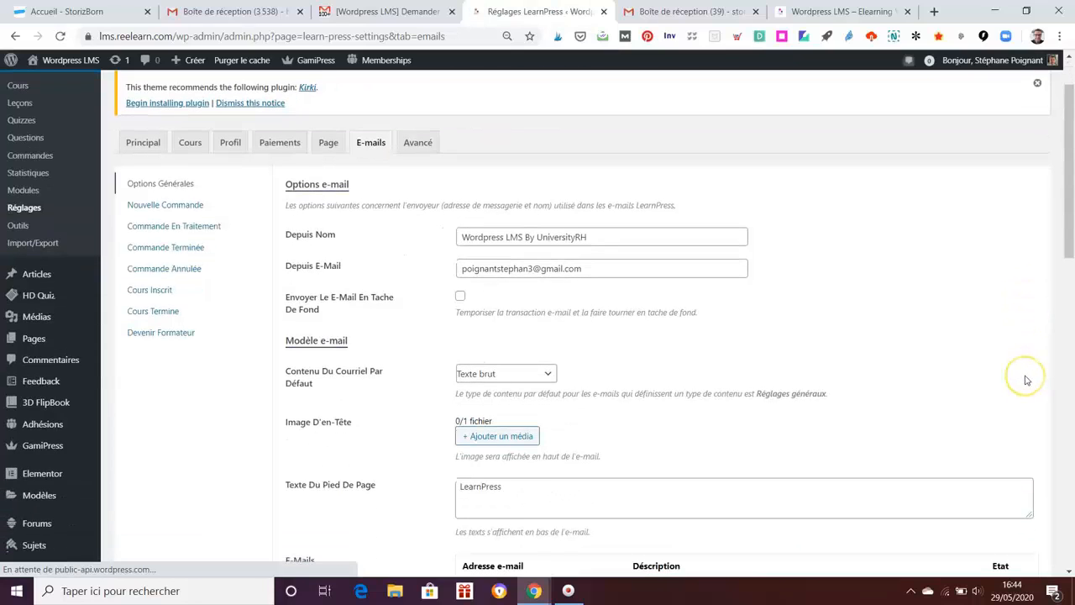
scroll(1025, 380, "down", 3)
scroll(1031, 379, "up", 1)
scroll(1033, 382, "down", 5)
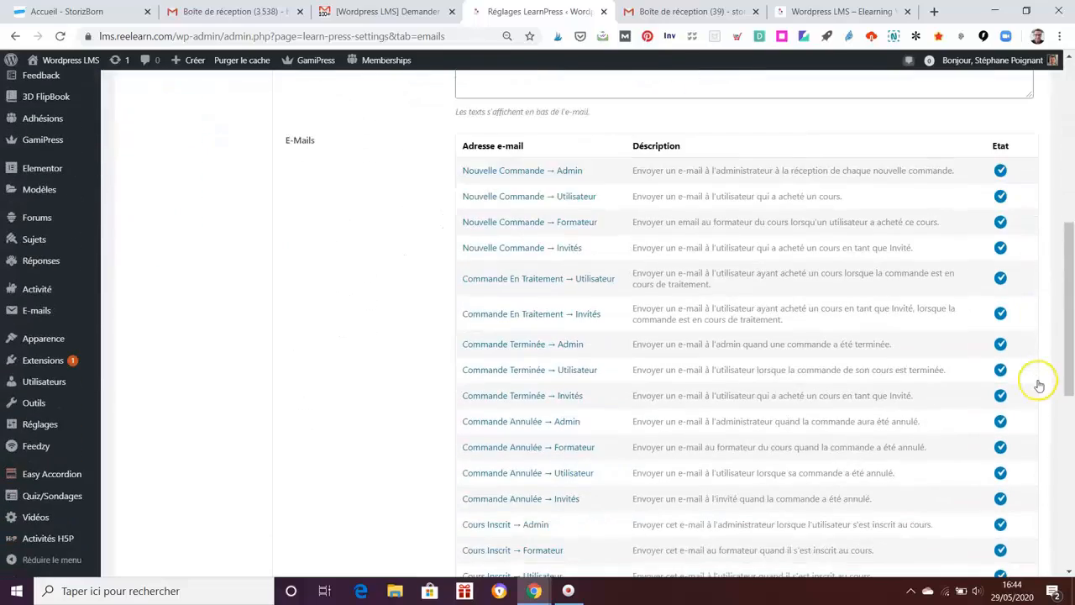
scroll(870, 326, "up", 2)
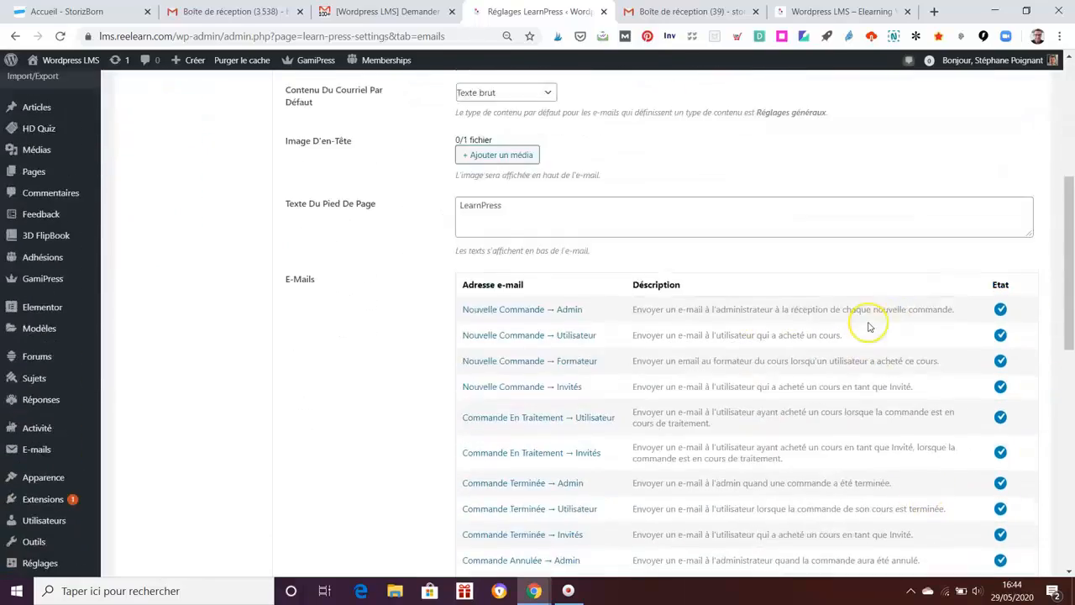
scroll(870, 326, "up", 4)
scroll(869, 324, "down", 10)
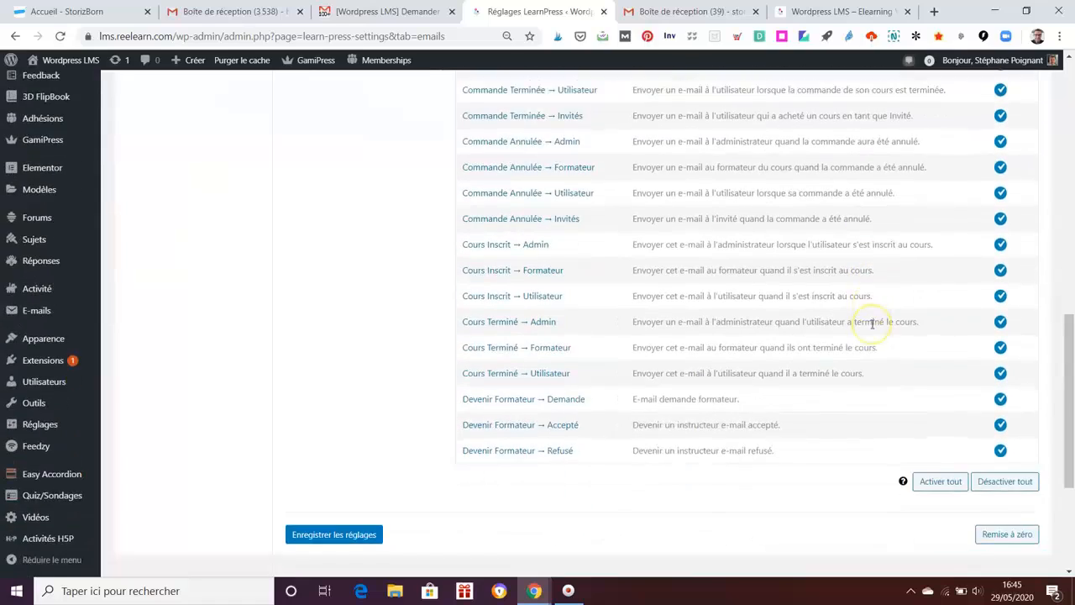
scroll(872, 323, "up", 3)
scroll(871, 326, "up", 4)
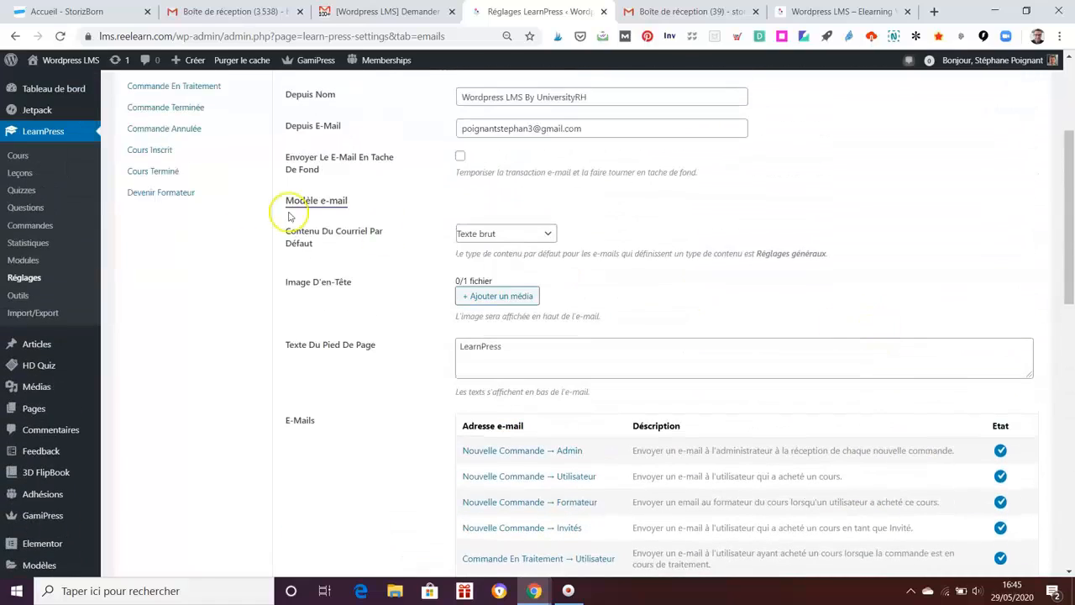
scroll(211, 247, "up", 2)
Review the administrator's Nouvelle Commande e-mail notification settings.
left_click(167, 205)
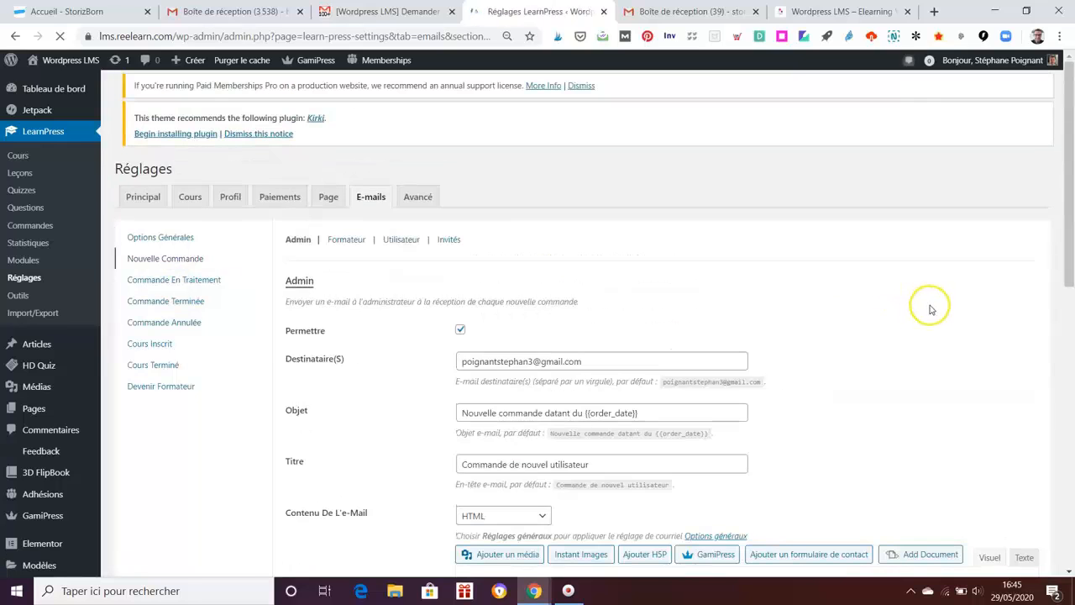
scroll(957, 311, "down", 2)
scroll(965, 312, "down", 5)
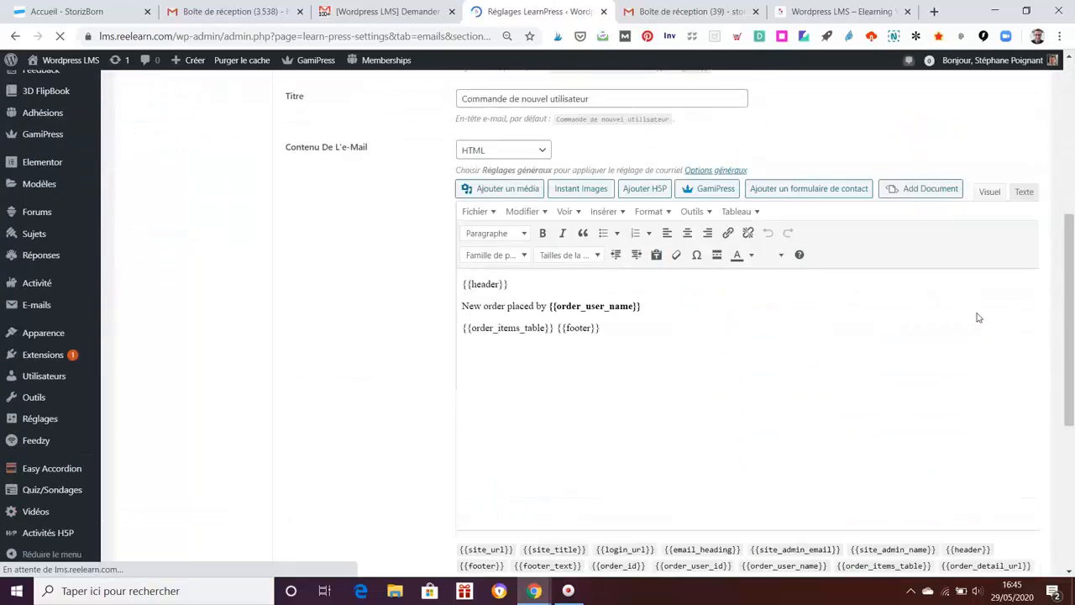
scroll(974, 313, "down", 2)
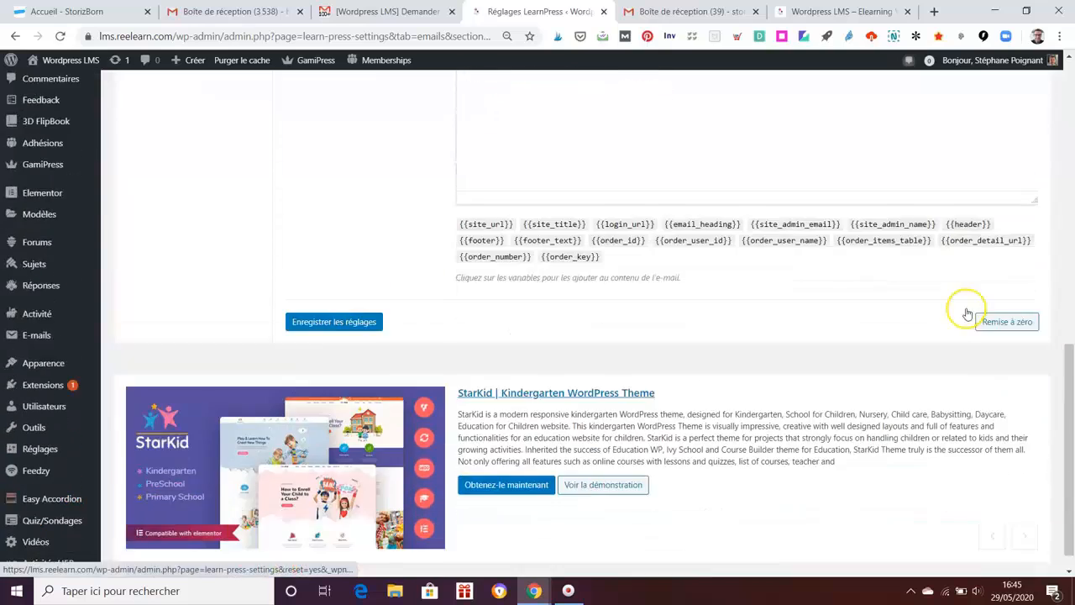
scroll(965, 313, "up", 3)
scroll(966, 312, "up", 5)
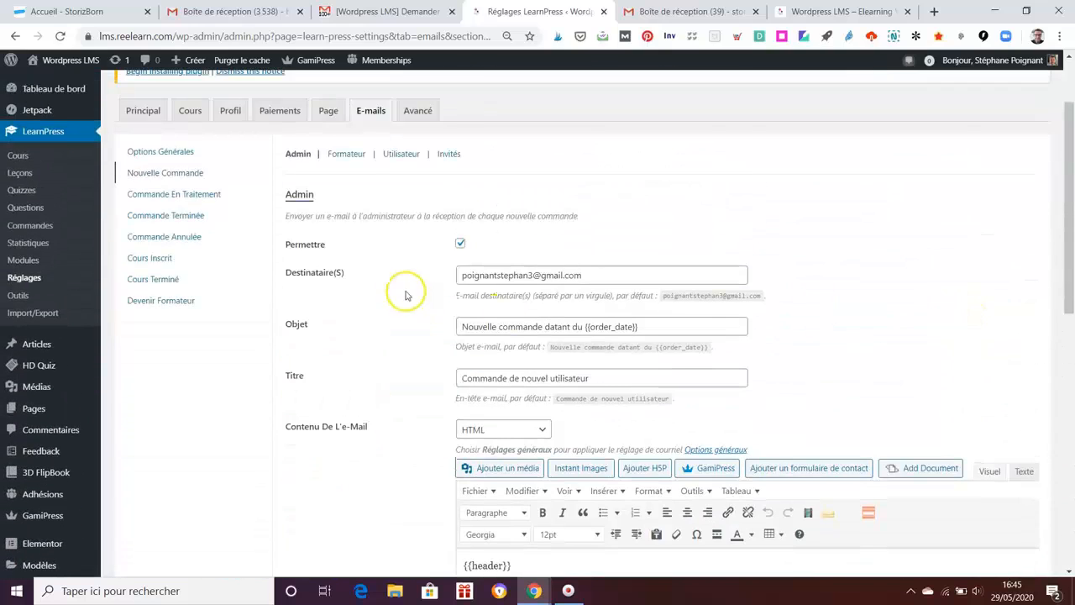
Check the Formateur new-order e-mail settings, then go to the public site's home page.
left_click(345, 158)
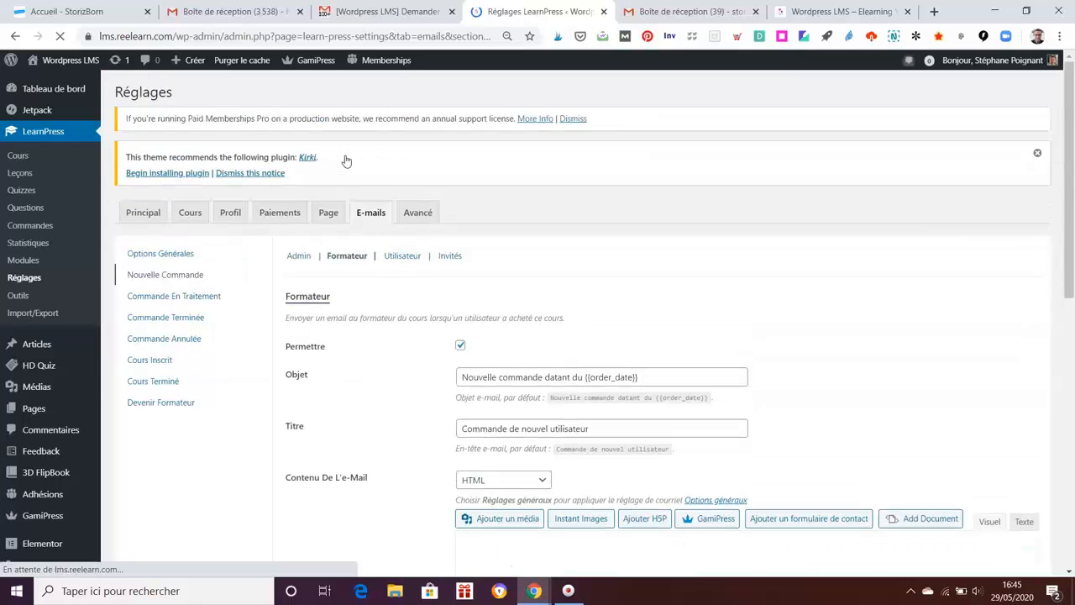
scroll(907, 332, "down", 6)
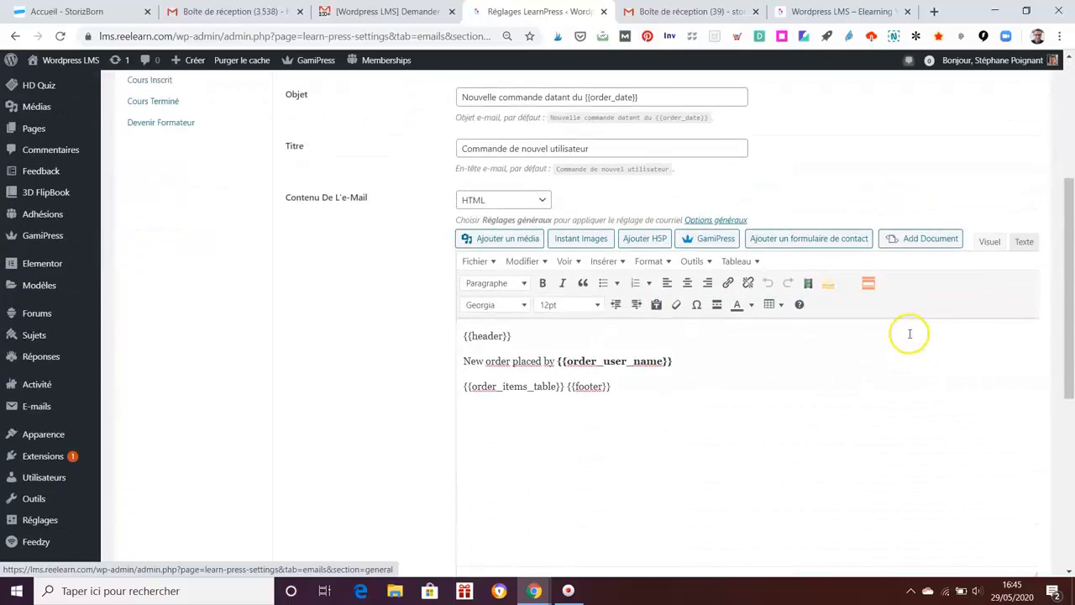
scroll(909, 333, "up", 6)
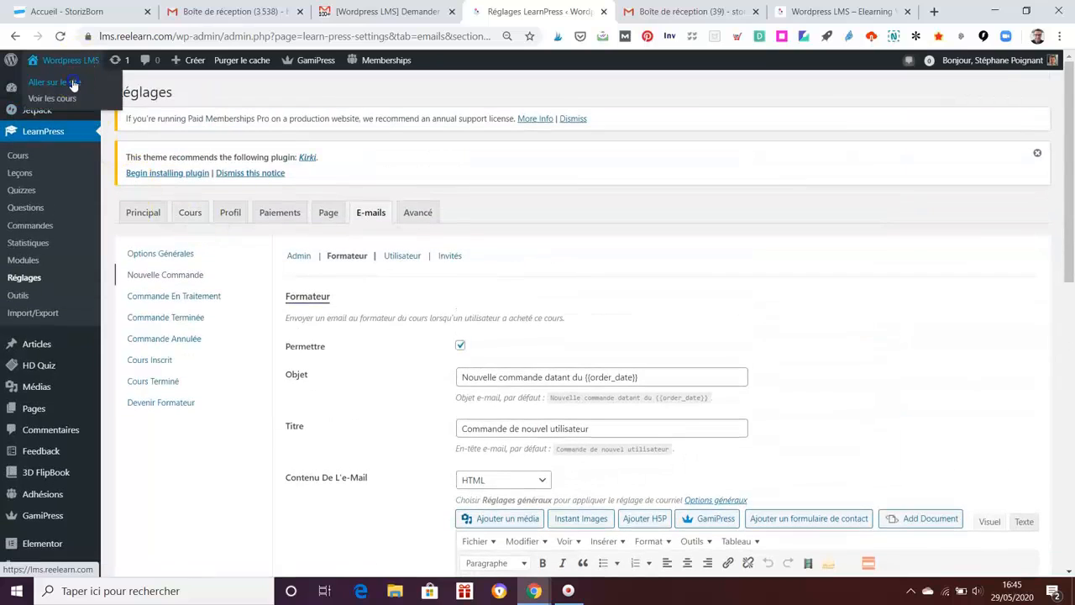
left_click(73, 84)
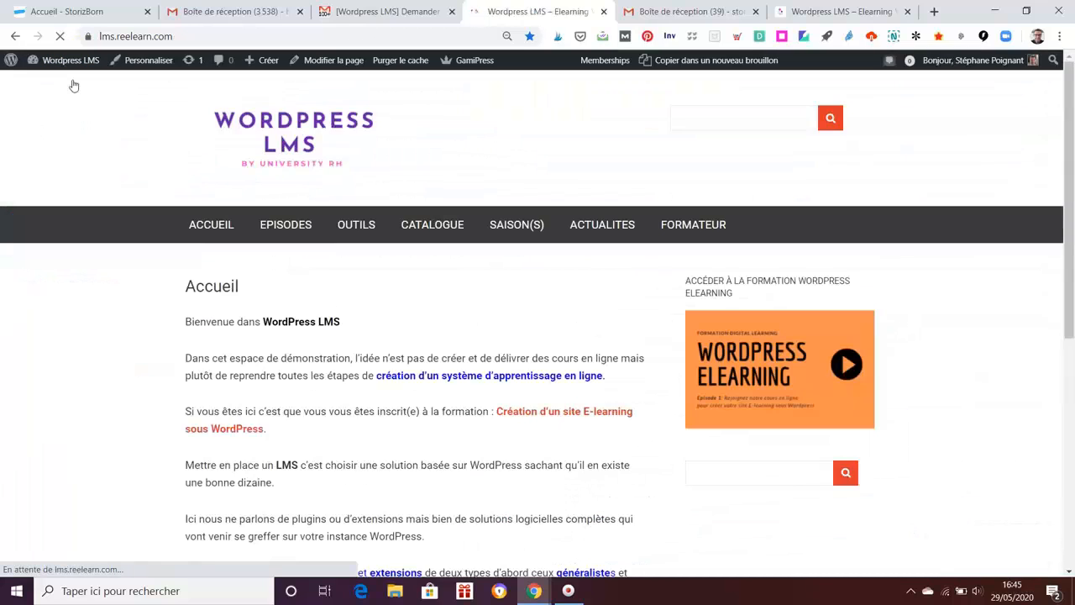